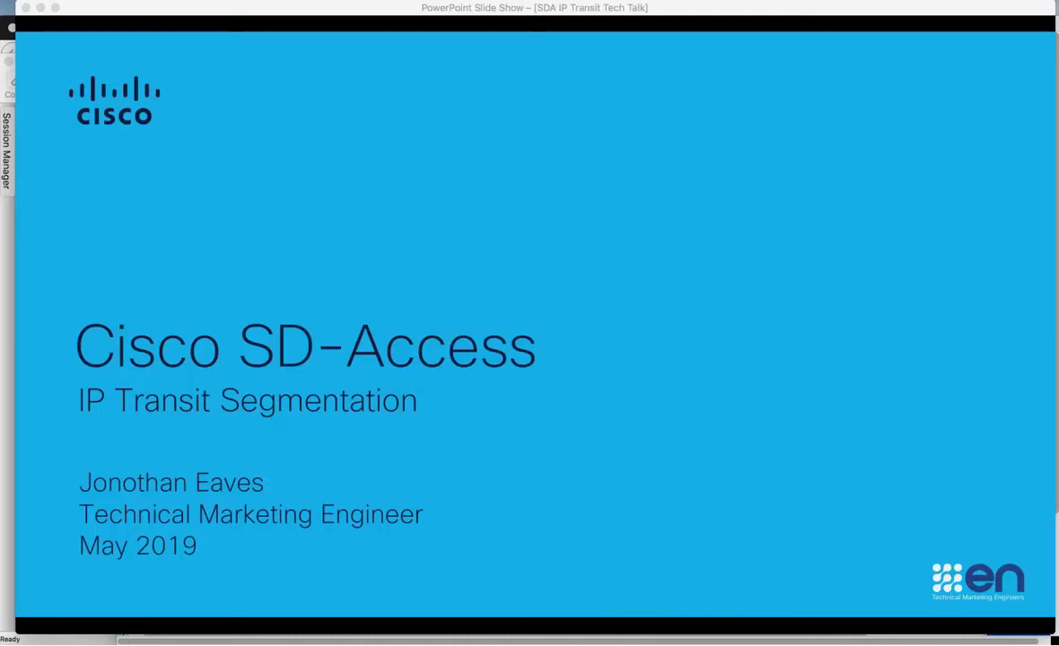
Advance the slide show to the 'Segmentation within the Fabric – Multi-Site using IP Transit' slide
{"action": "left_click", "coordinate": [639, 106]}
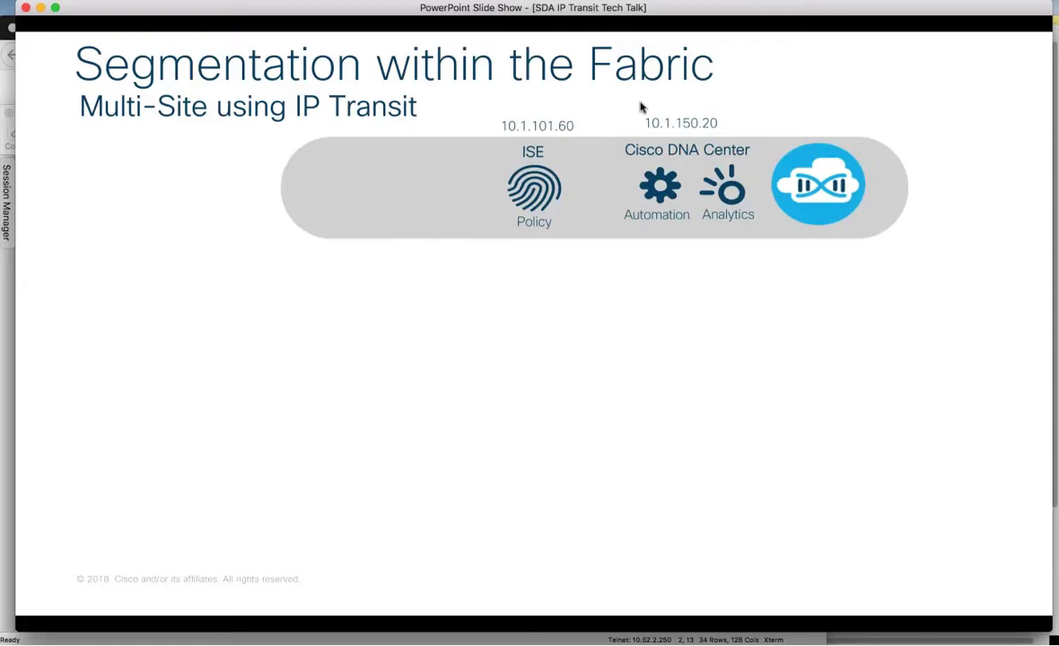
Build in both fabric site clouds and the IP Transit cloud linking them
{"action": "key", "text": "Right"}
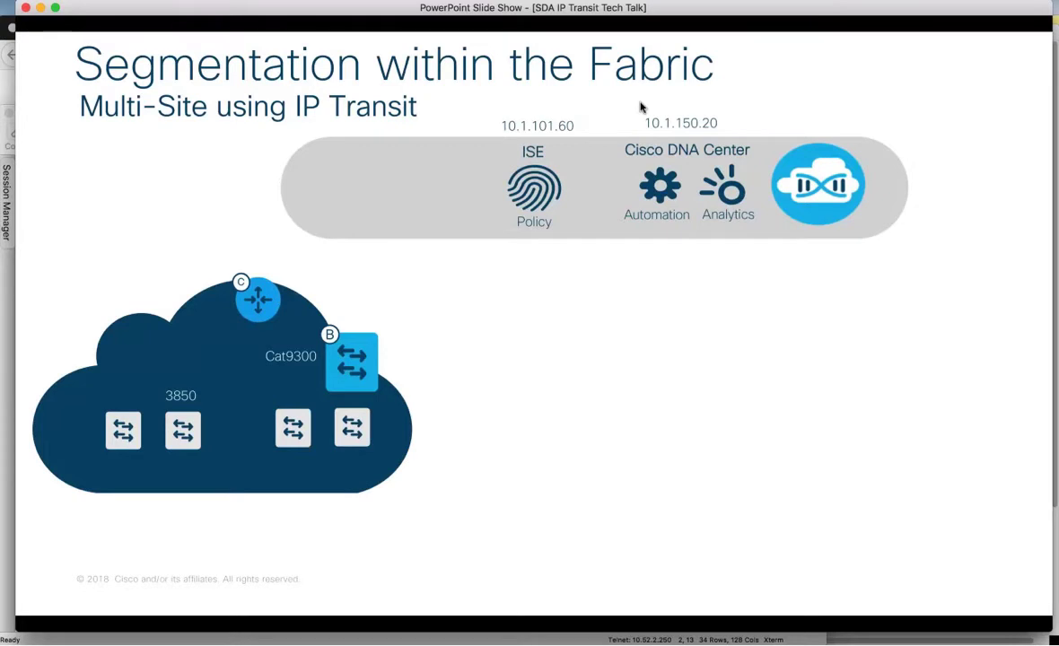
{"action": "key", "text": "Right"}
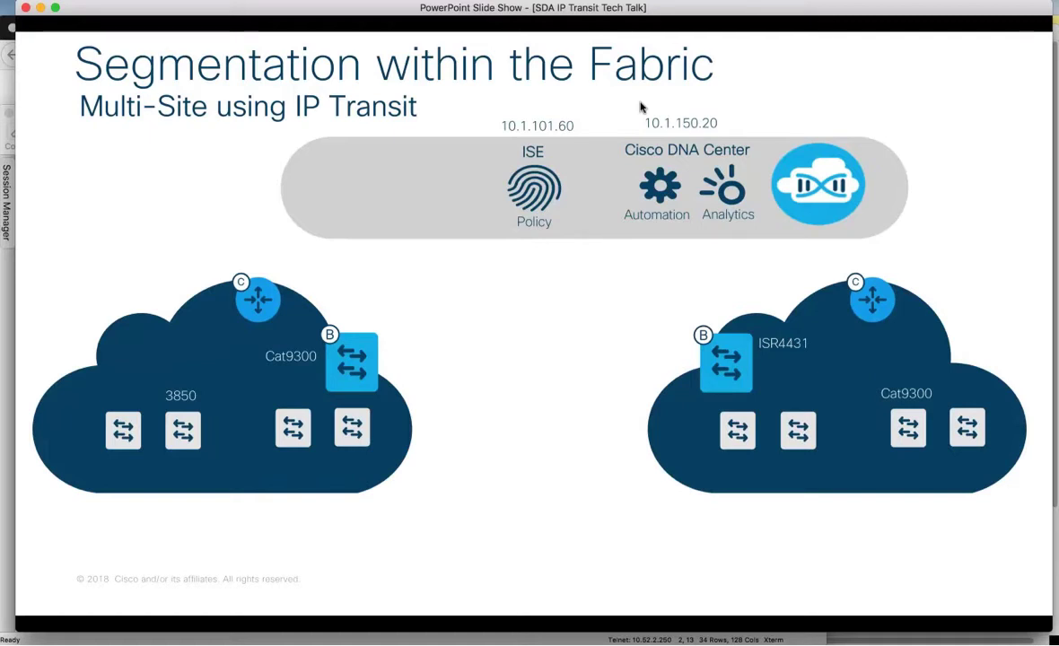
{"action": "key", "text": "Right"}
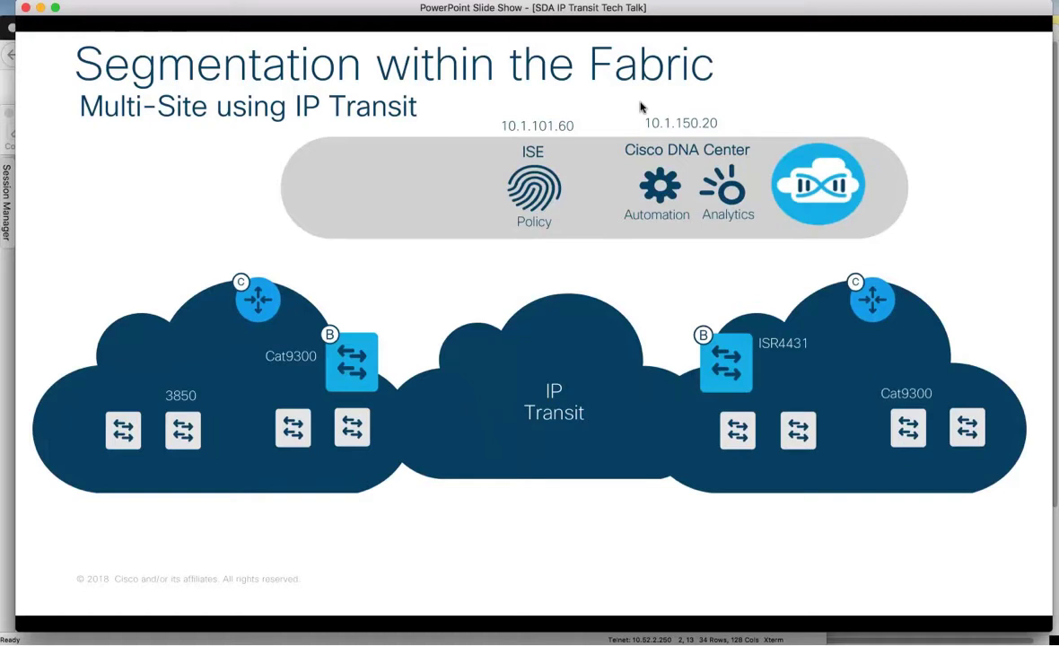
Reveal HVAC sensors 10.4.1.113 and 10.5.1.100, SXP to ISR4431 and Cat9300 borders, and their path
{"action": "key", "text": "Right"}
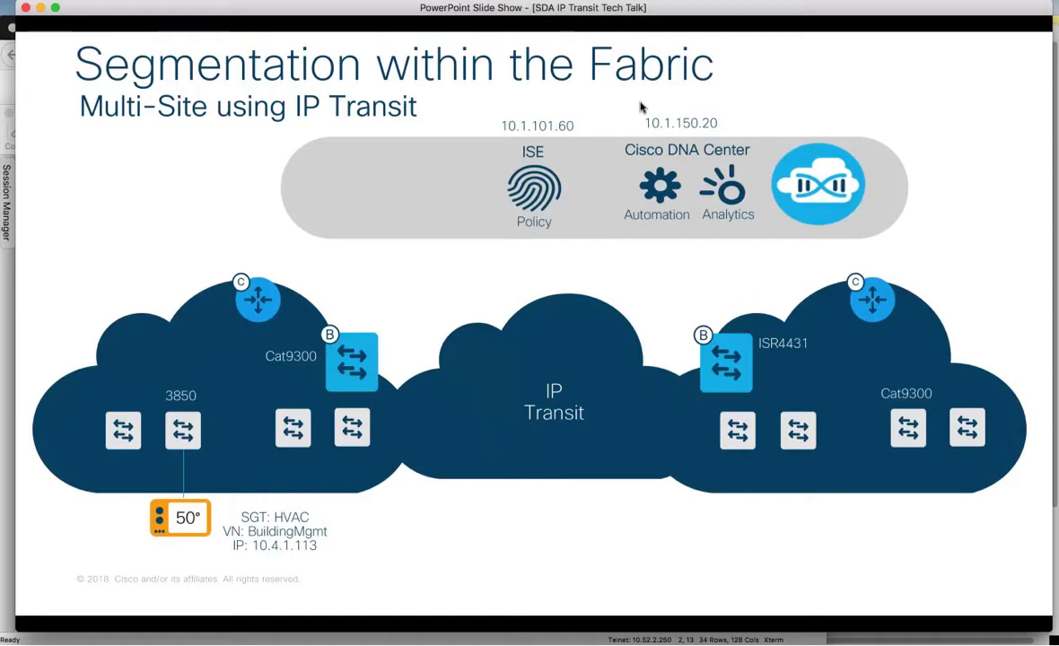
{"action": "key", "text": "Right"}
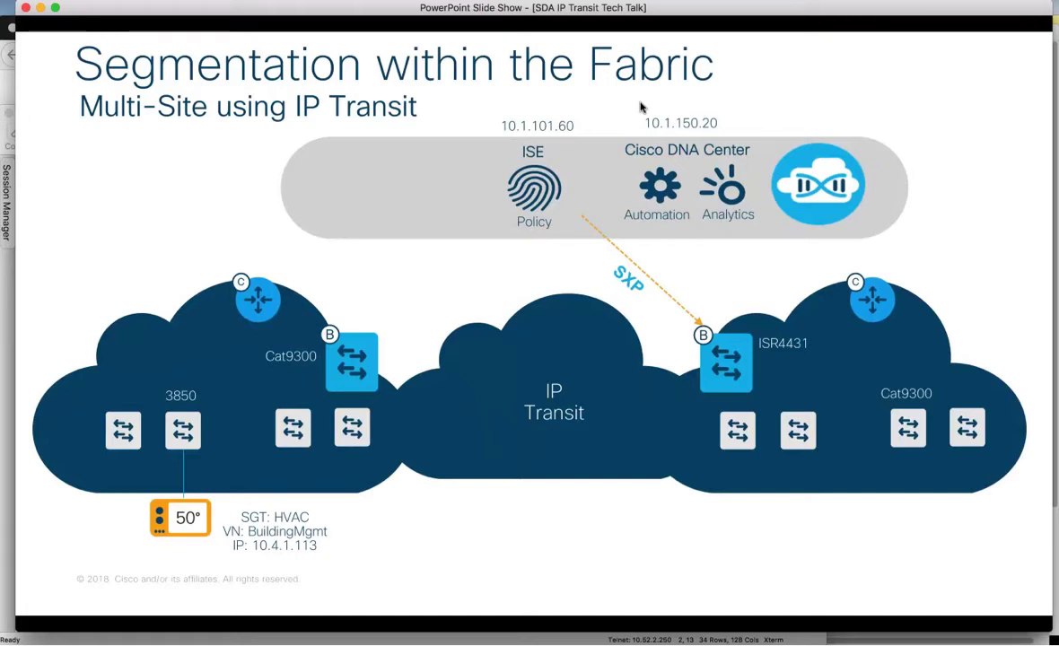
{"action": "key", "text": "Right"}
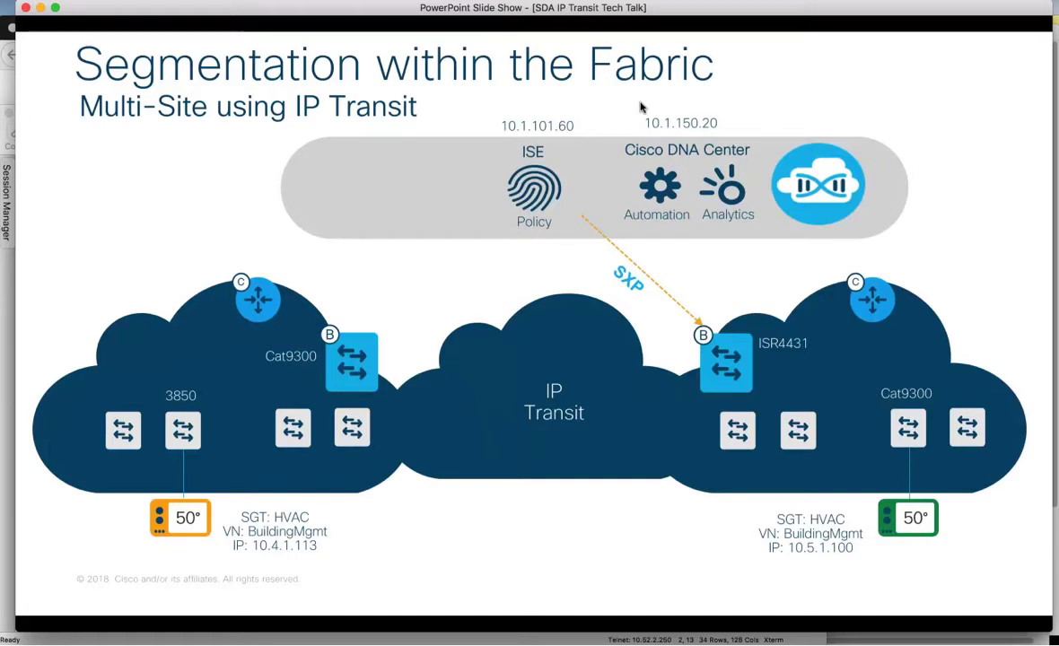
{"action": "key", "text": "Right"}
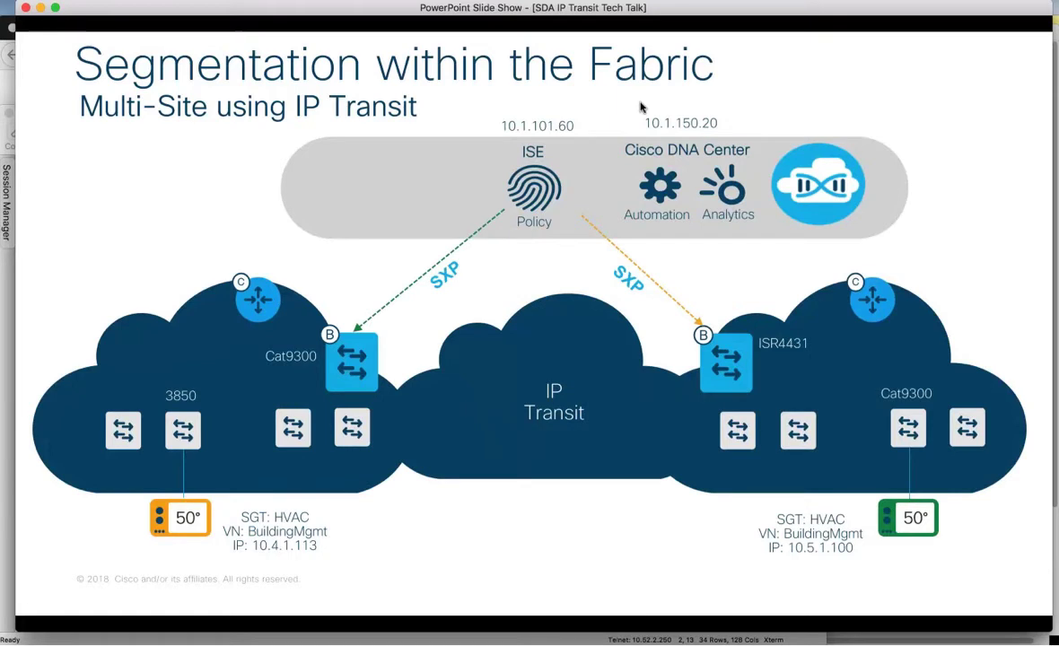
{"action": "key", "text": "Right"}
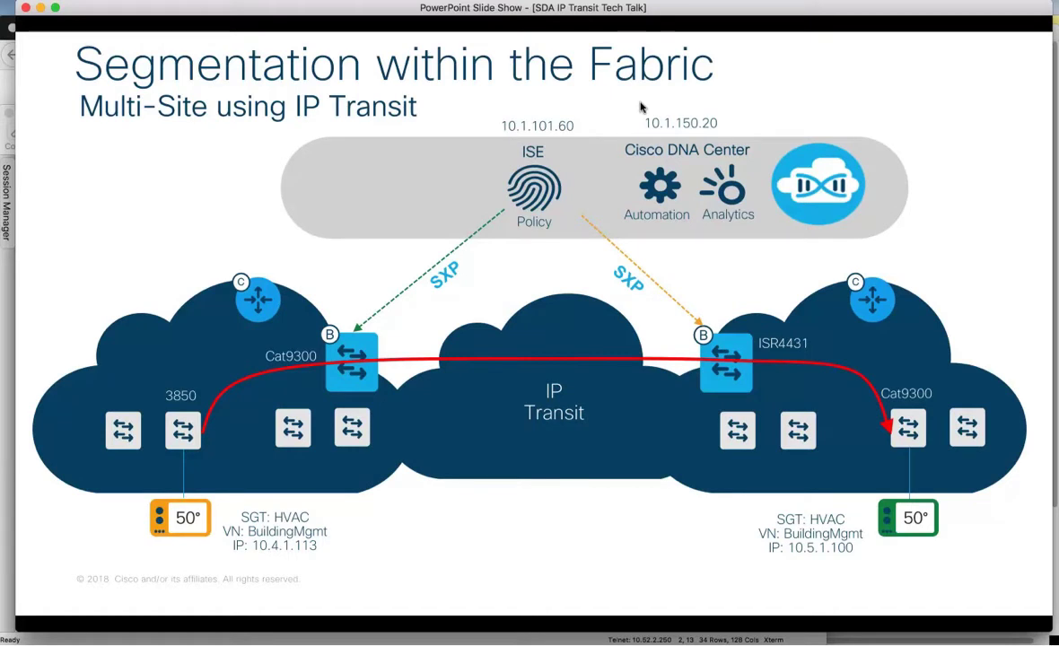
Play the packet walk: IP+SGT within each site, plain IP across the transit
{"action": "key", "text": "Right"}
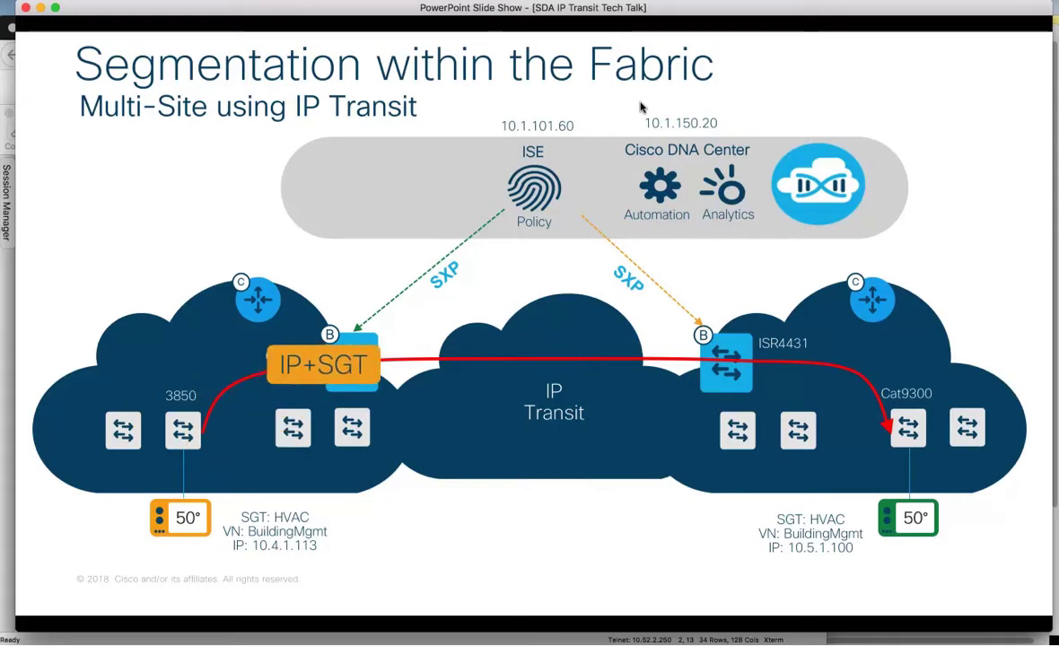
{"action": "key", "text": "Right"}
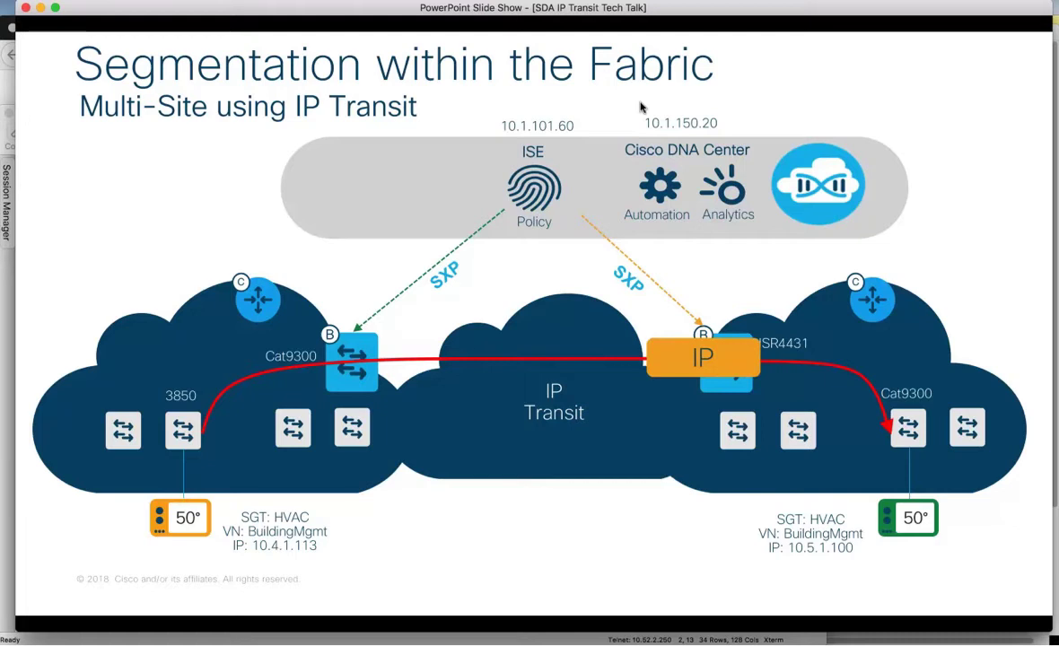
{"action": "key", "text": "Right"}
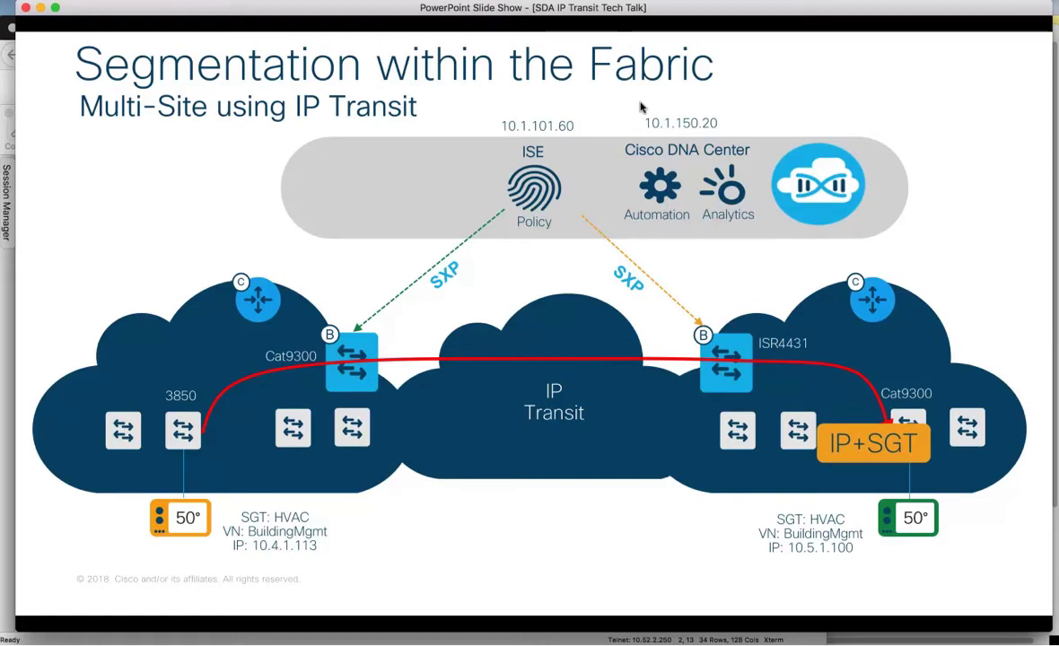
{"action": "key", "text": "Right"}
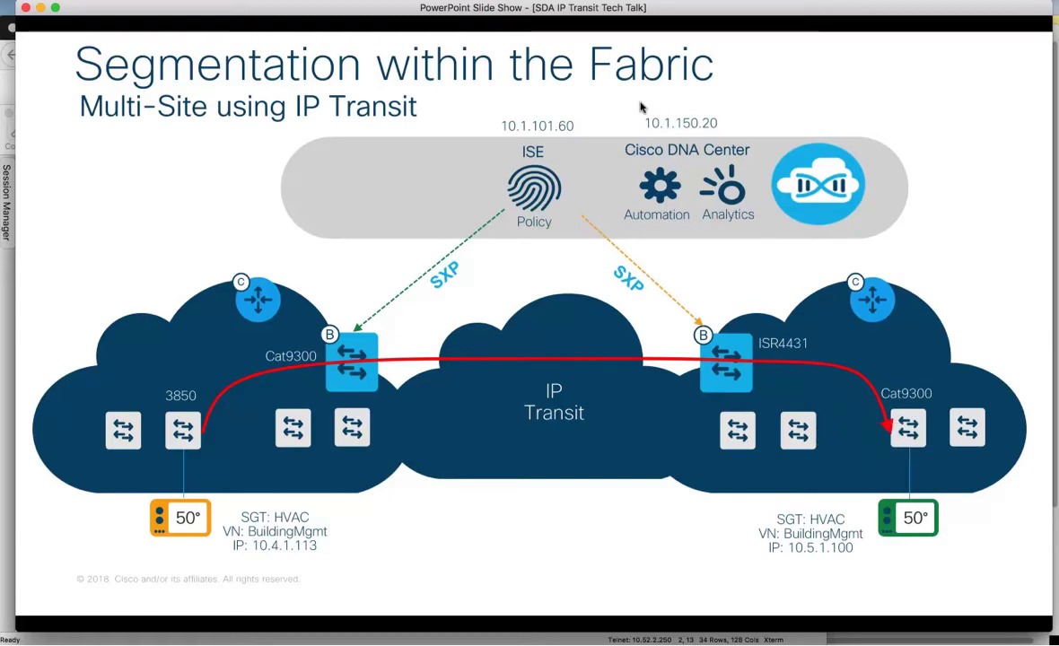
Show Reading > Cisco Systems network settings with ISE 10.1.101.60 as client/endpoint AAA server
{"action": "left_click", "coordinate": [6, 90]}
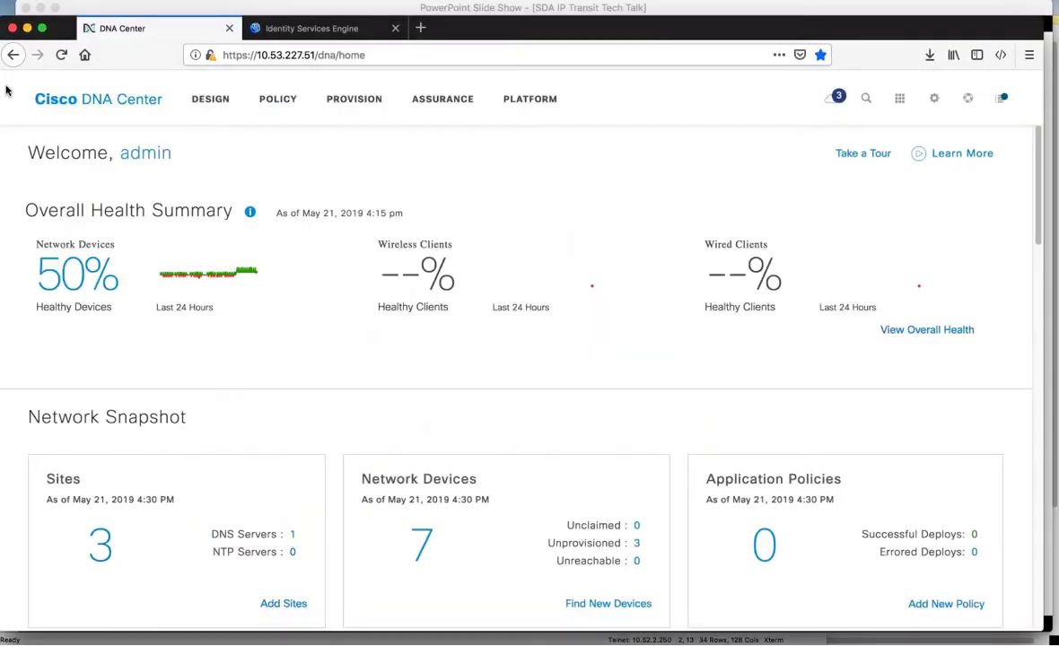
{"action": "left_click", "coordinate": [213, 106]}
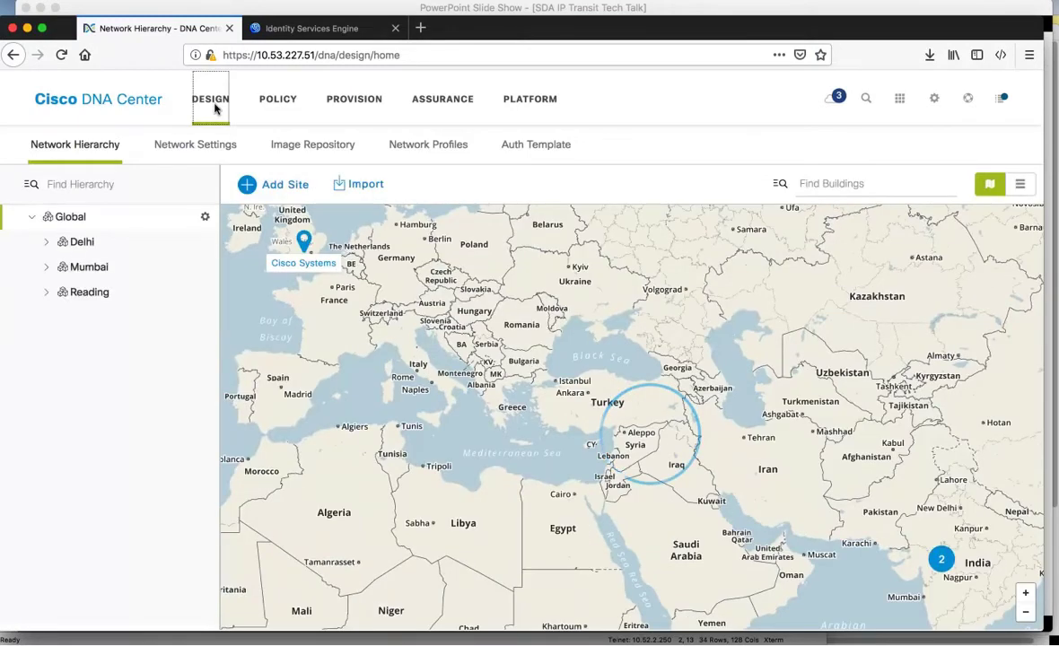
{"action": "left_click", "coordinate": [47, 294]}
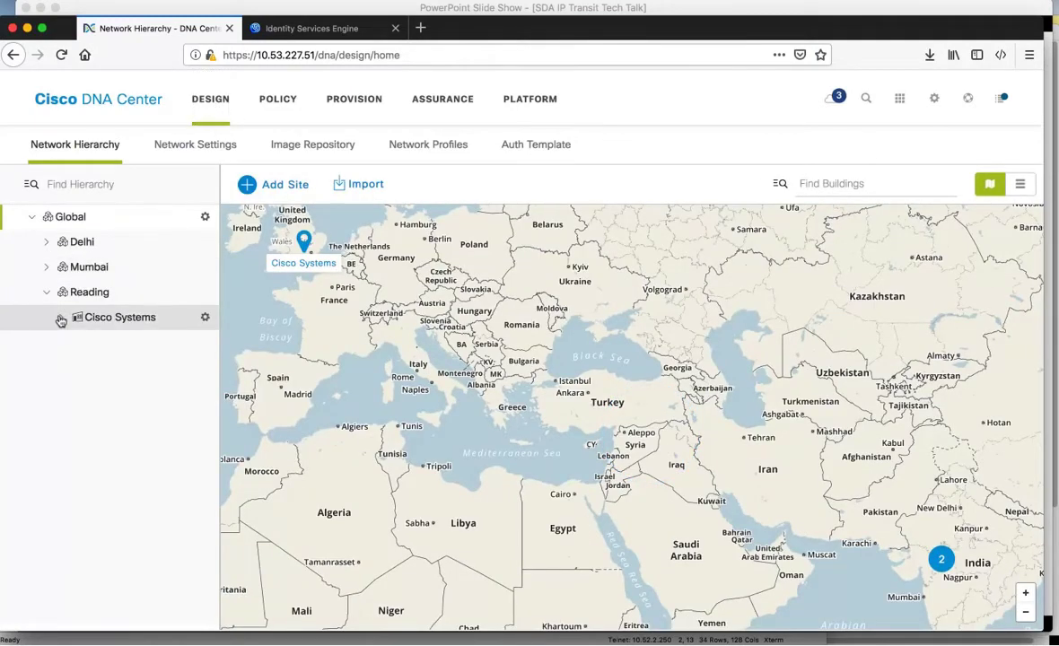
{"action": "left_click", "coordinate": [60, 319]}
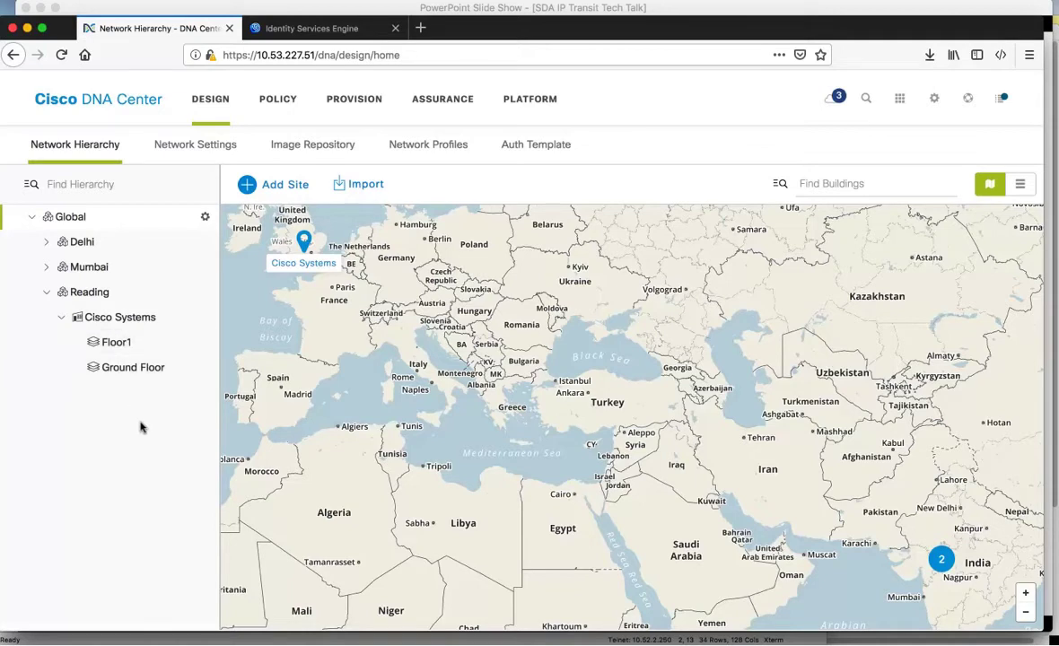
{"action": "left_click", "coordinate": [205, 141]}
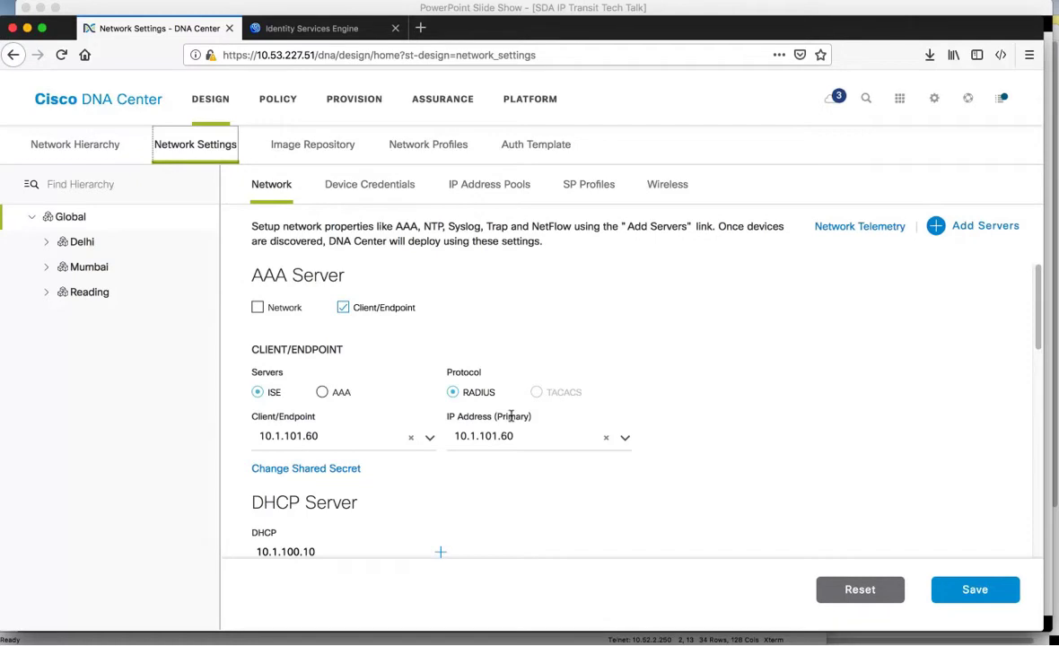
List Floor1's three reserved IP pools, including Bldg-Mgmt 10.5.1.0/24 and Border-ASR 10.3.19.0/24
{"action": "left_click", "coordinate": [480, 186]}
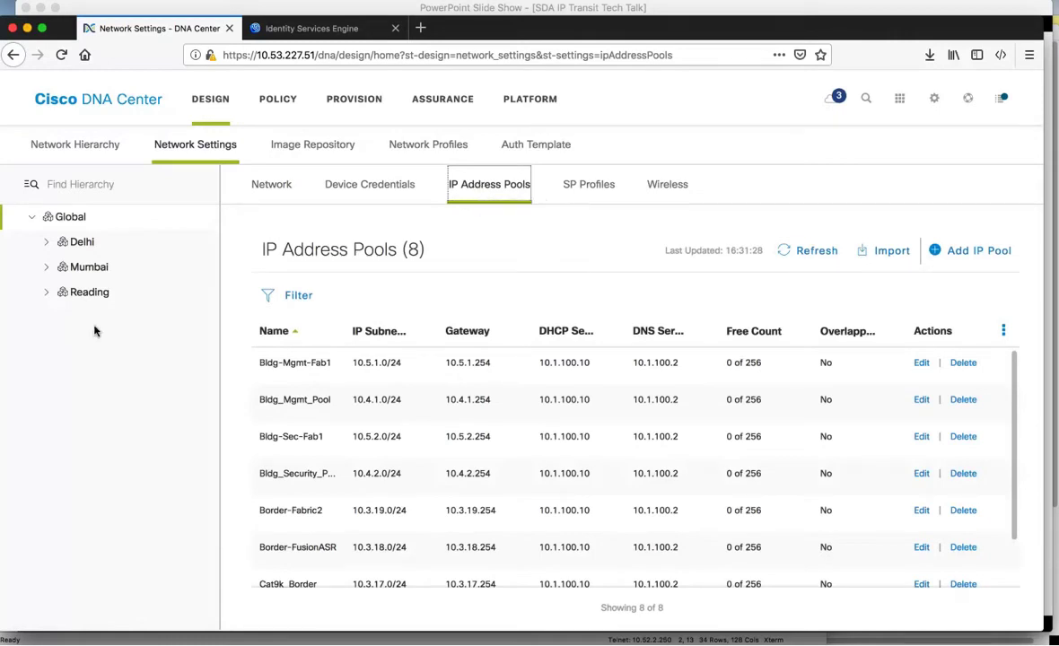
{"action": "left_click", "coordinate": [45, 292]}
{"action": "left_click", "coordinate": [62, 317]}
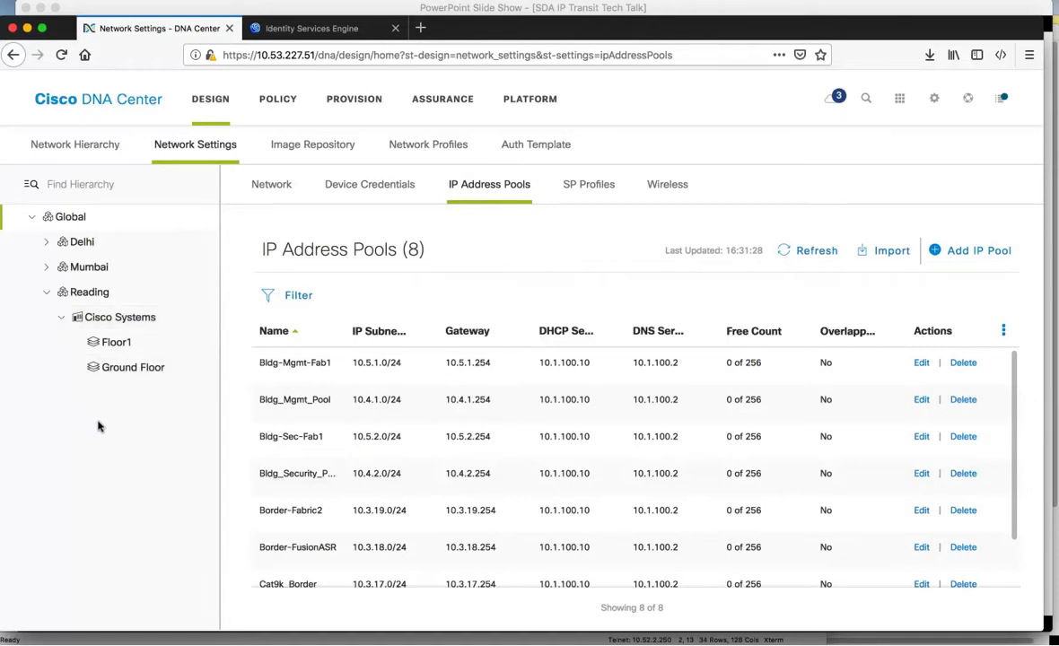
{"action": "left_click", "coordinate": [130, 369]}
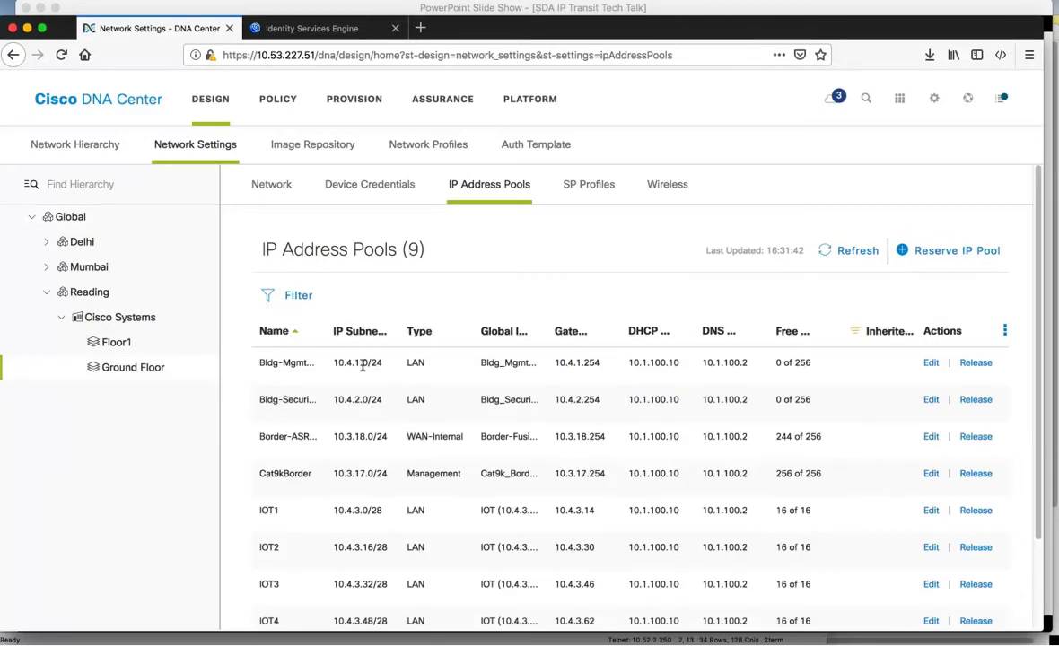
{"action": "left_click", "coordinate": [125, 347]}
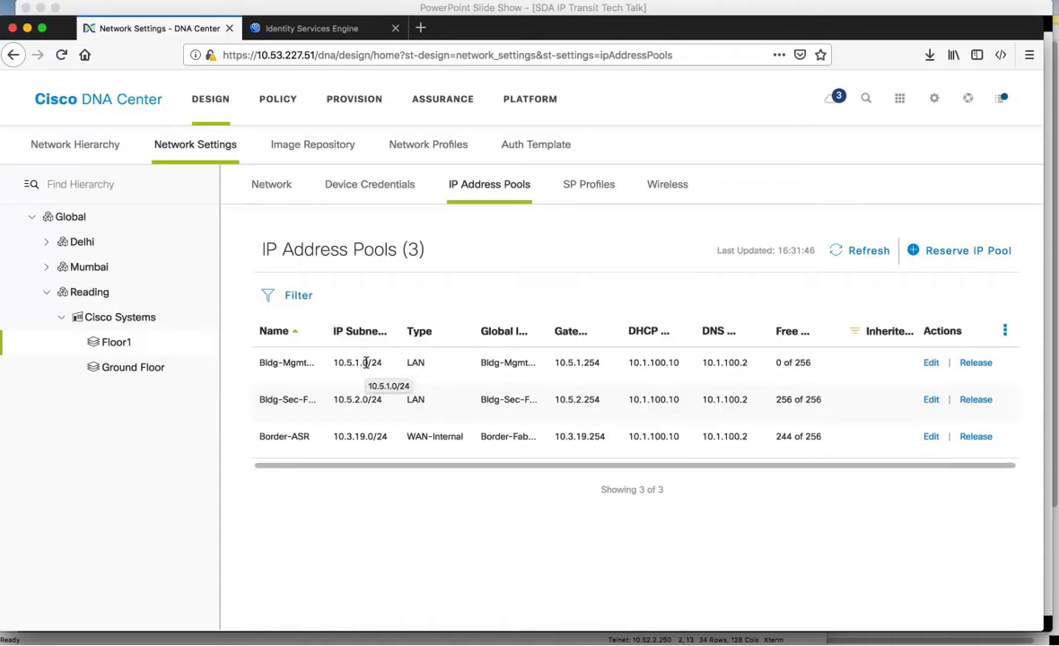
Sort the seven-device Provision inventory by site and scroll through it
{"action": "left_click", "coordinate": [359, 102]}
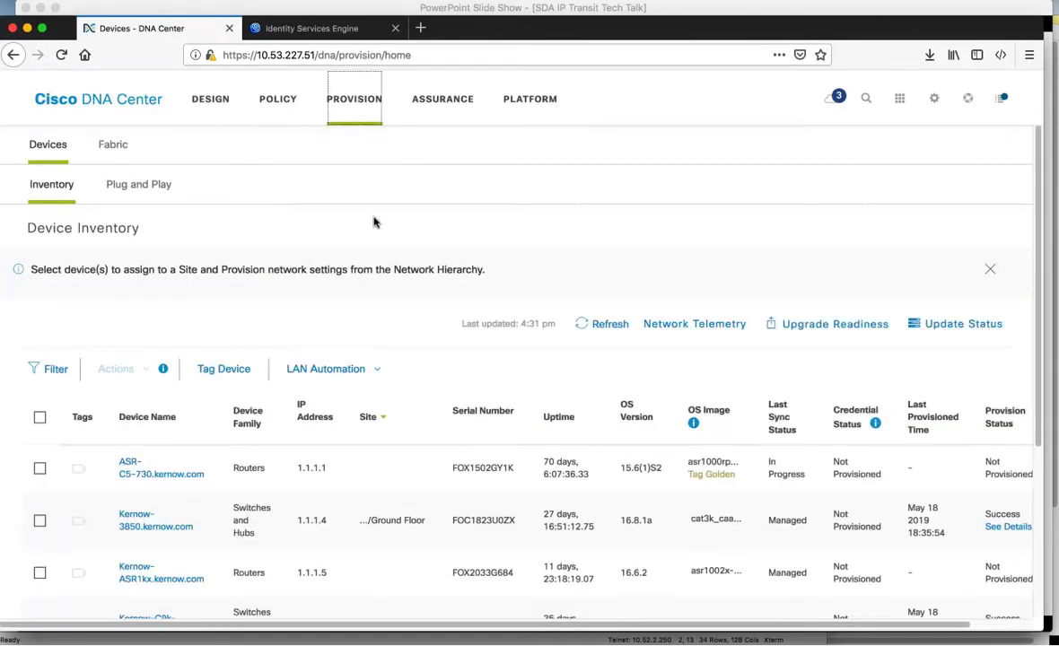
{"action": "scroll", "coordinate": [384, 347], "scroll_direction": "down", "scroll_amount": 2}
{"action": "mouse_move", "coordinate": [382, 348]}
{"action": "scroll", "coordinate": [386, 350], "scroll_direction": "down", "scroll_amount": 1}
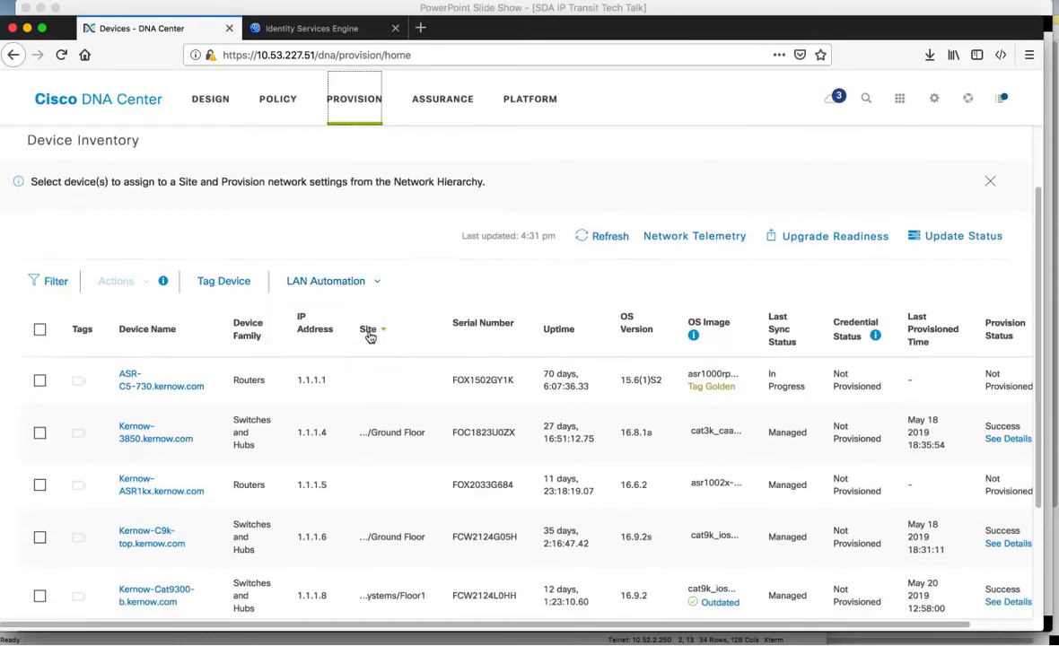
{"action": "left_click", "coordinate": [372, 330]}
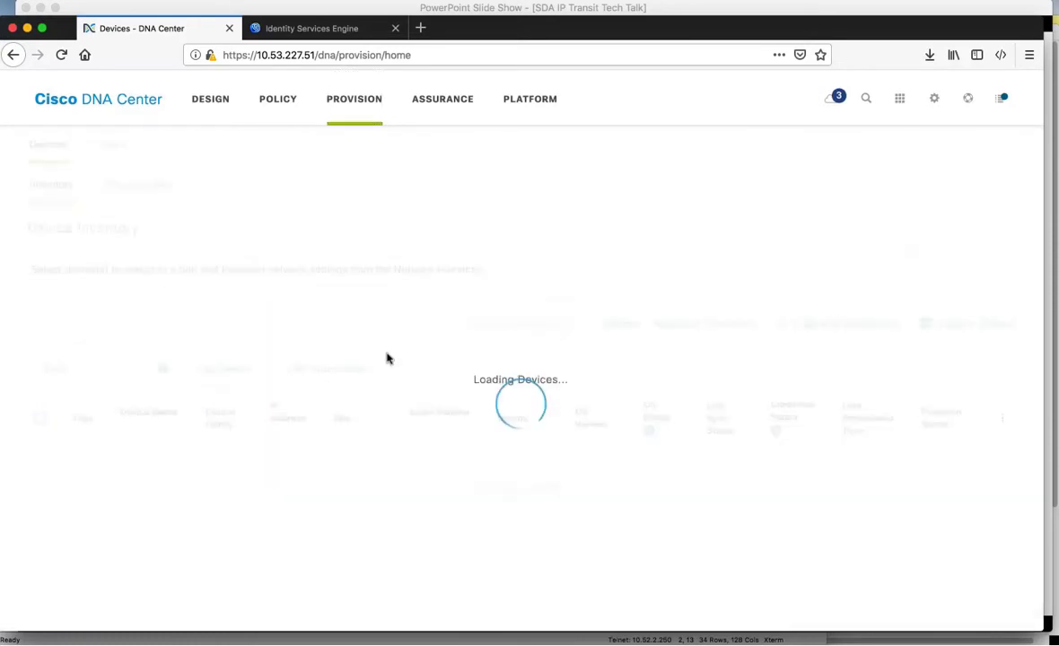
{"action": "scroll", "coordinate": [402, 374], "scroll_direction": "down", "scroll_amount": 5}
{"action": "scroll", "coordinate": [401, 378], "scroll_direction": "down", "scroll_amount": 1}
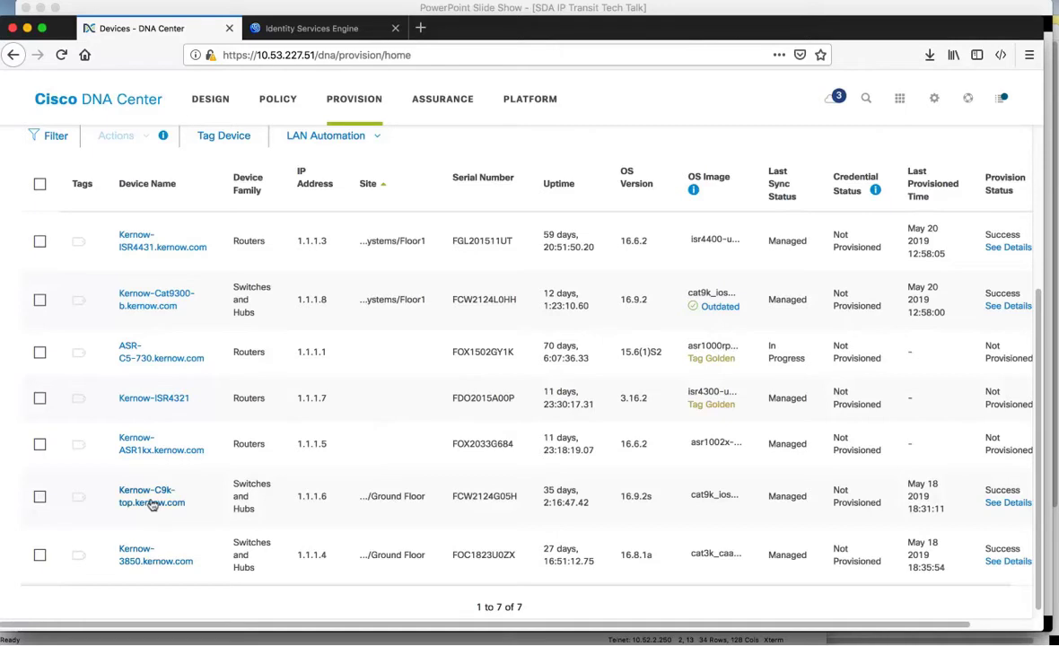
{"action": "scroll", "coordinate": [384, 339], "scroll_direction": "up", "scroll_amount": 1}
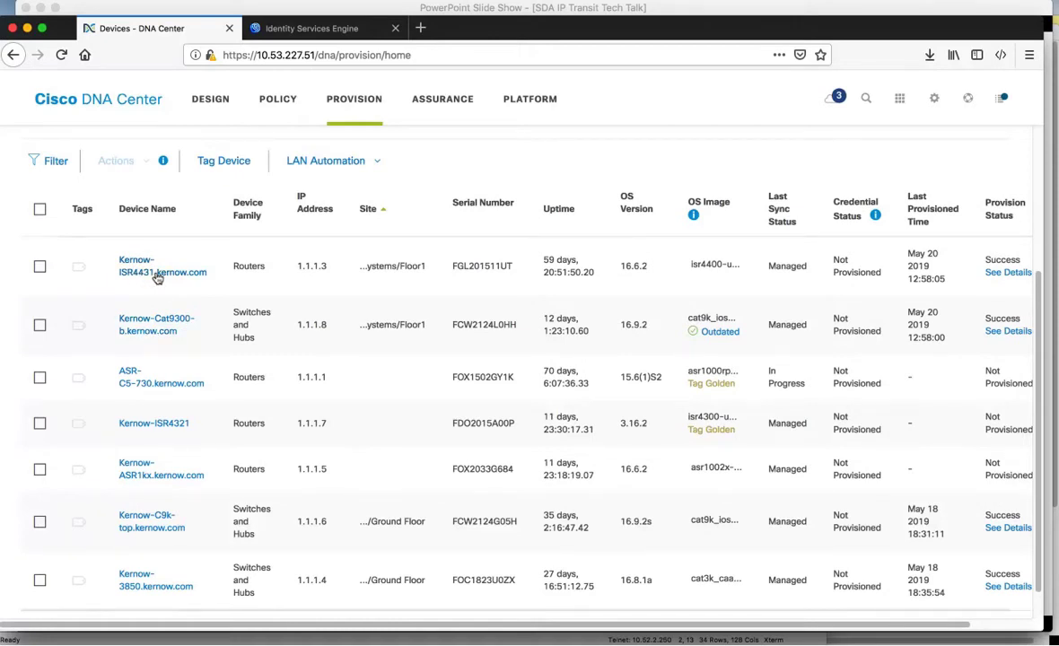
{"action": "scroll", "coordinate": [160, 225], "scroll_direction": "up", "scroll_amount": 5}
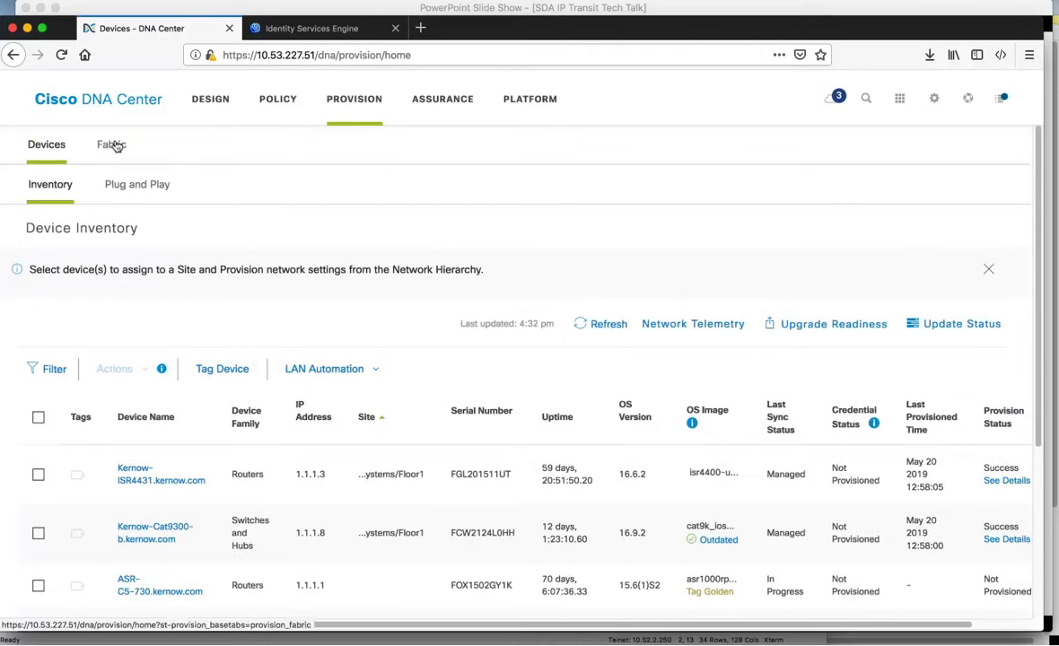
Review Reading_Fabric Ground Floor host onboarding, with BuildingMgmt on pool 10_4_1_0
{"action": "left_click", "coordinate": [113, 145]}
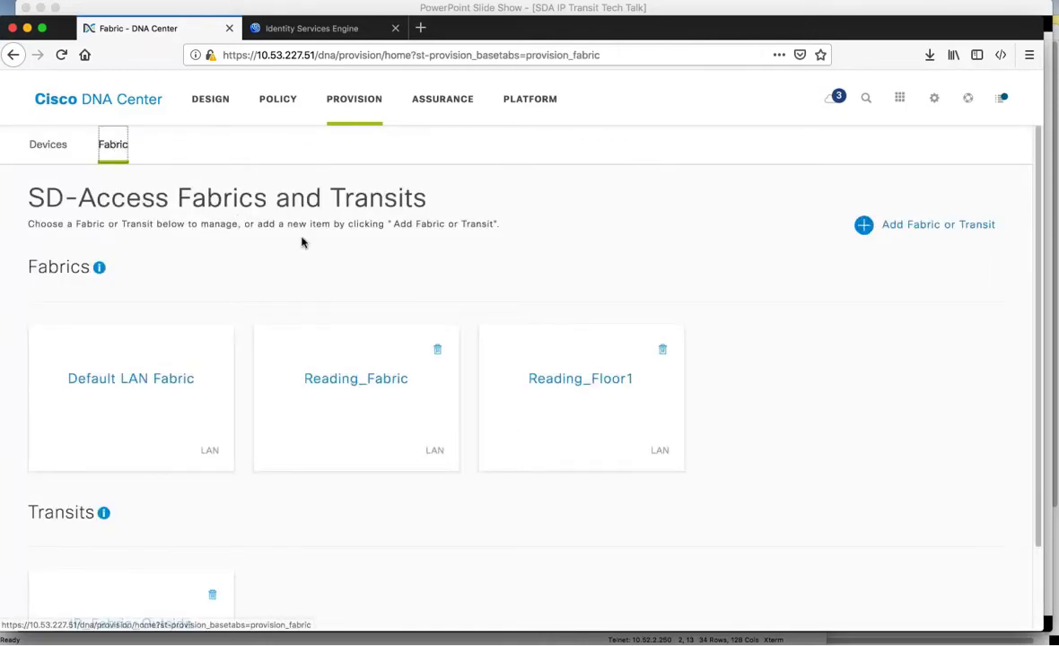
{"action": "scroll", "coordinate": [314, 245], "scroll_direction": "down", "scroll_amount": 2}
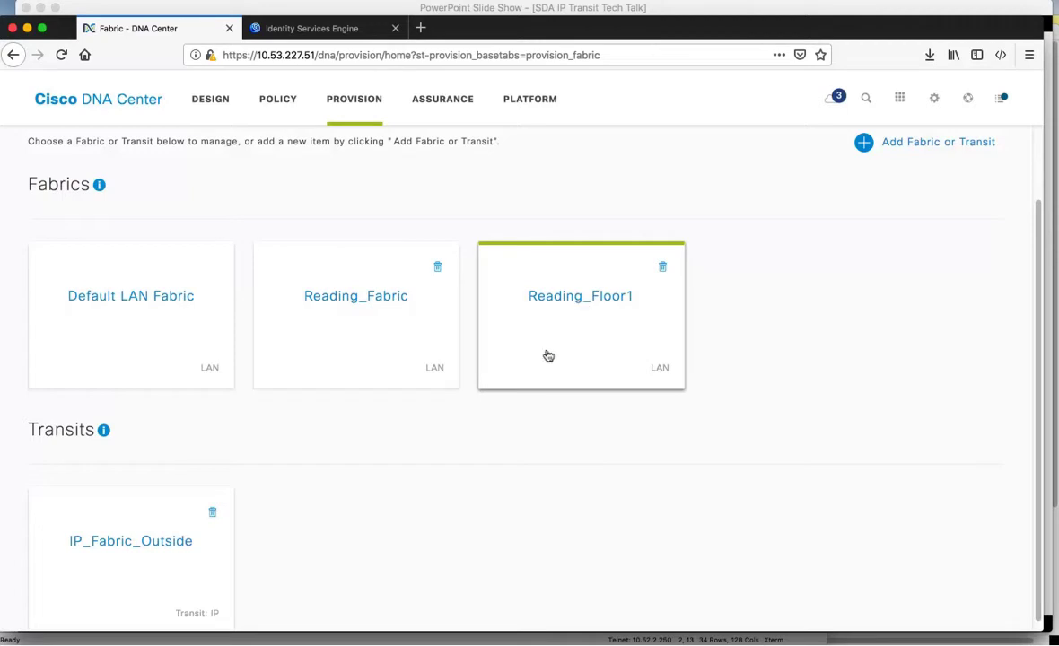
{"action": "left_click", "coordinate": [372, 325]}
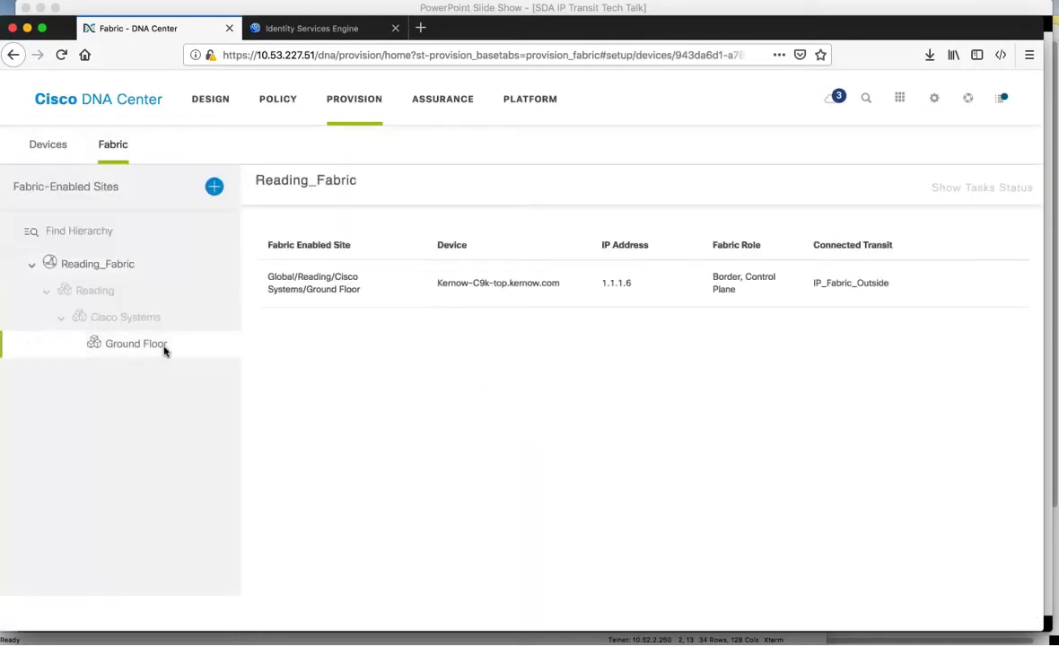
{"action": "left_click", "coordinate": [163, 348]}
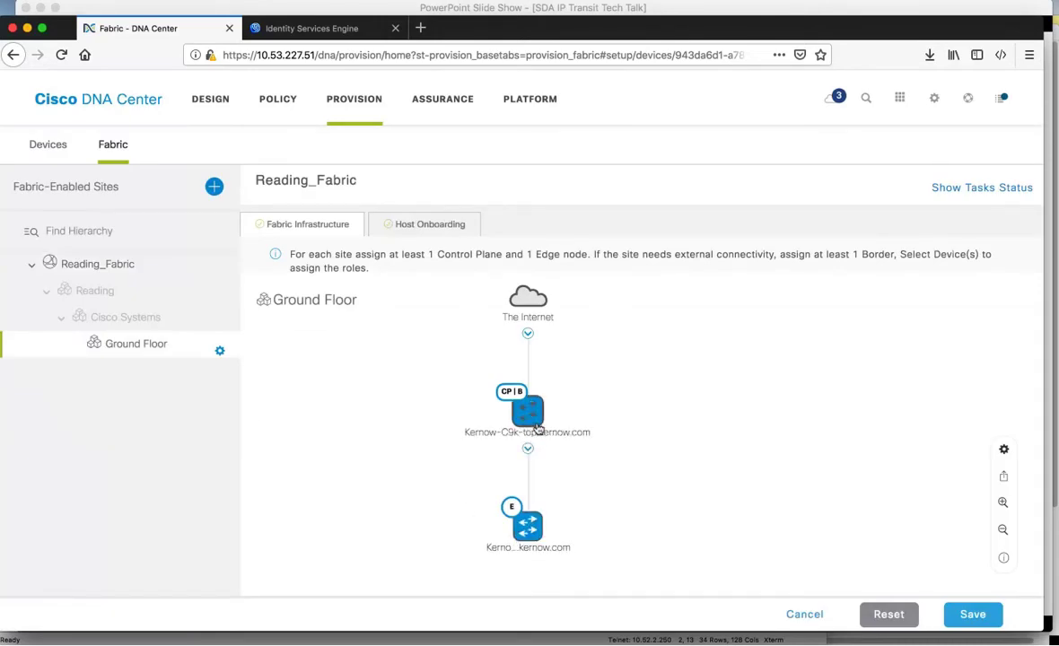
{"action": "left_click", "coordinate": [439, 226]}
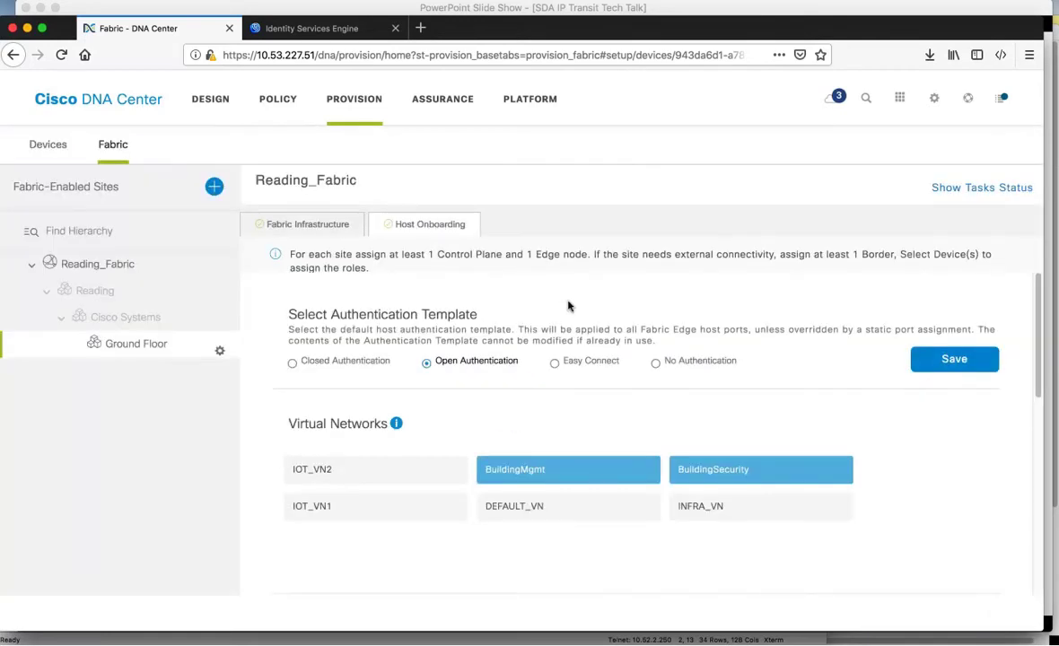
{"action": "mouse_move", "coordinate": [552, 477]}
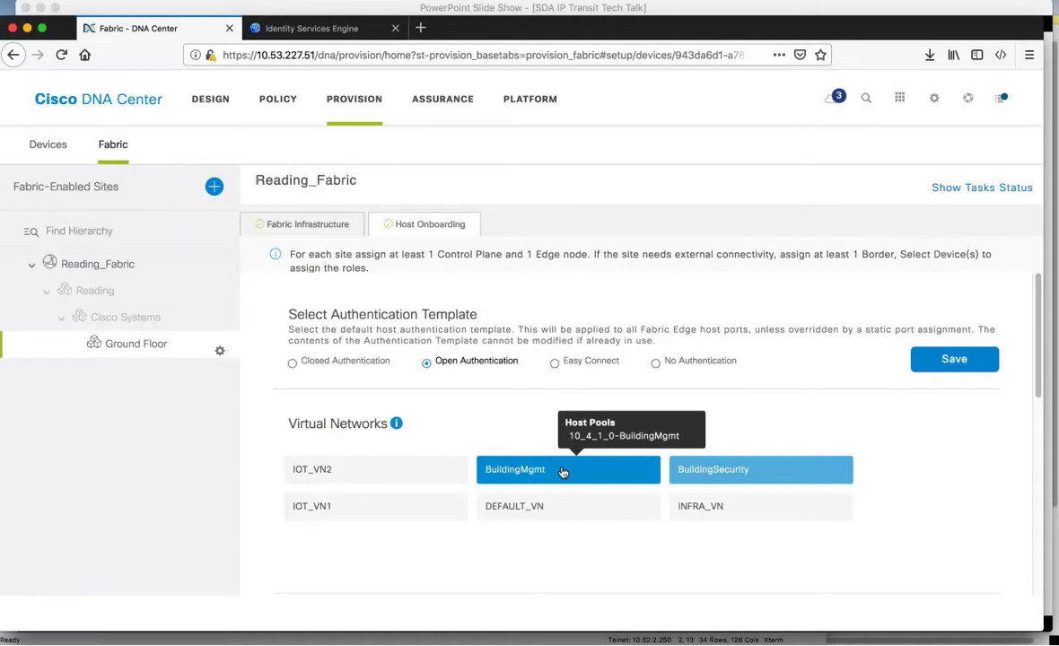
{"action": "left_click", "coordinate": [113, 145]}
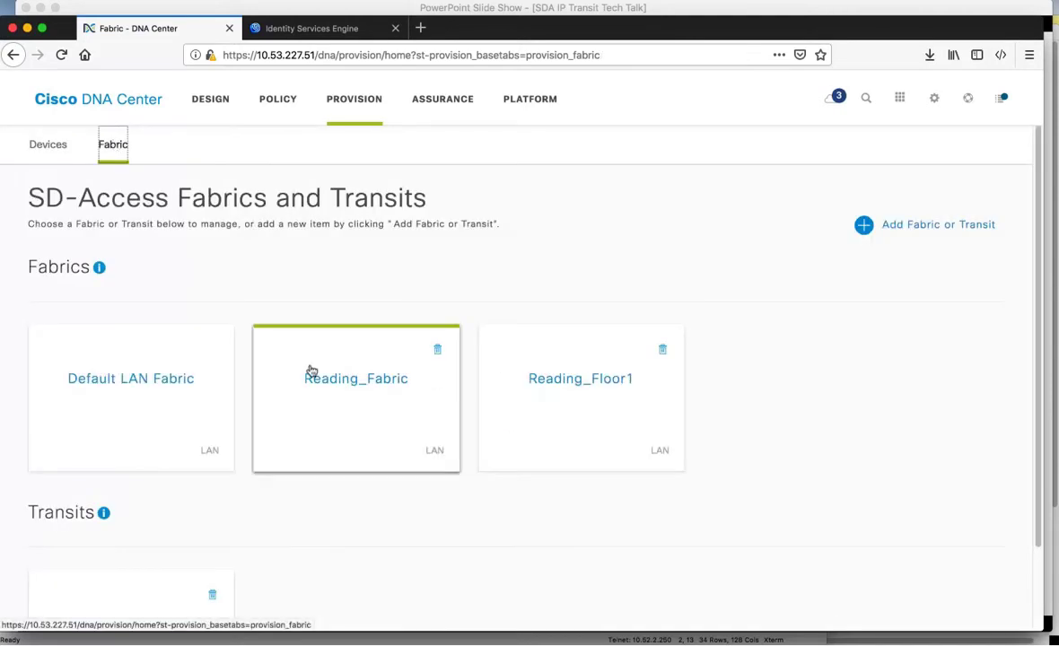
Review Reading_Floor1 Floor1 host onboarding, with Open Authentication and BuildingMgmt on pool 10_5_1_0
{"action": "left_click", "coordinate": [608, 392]}
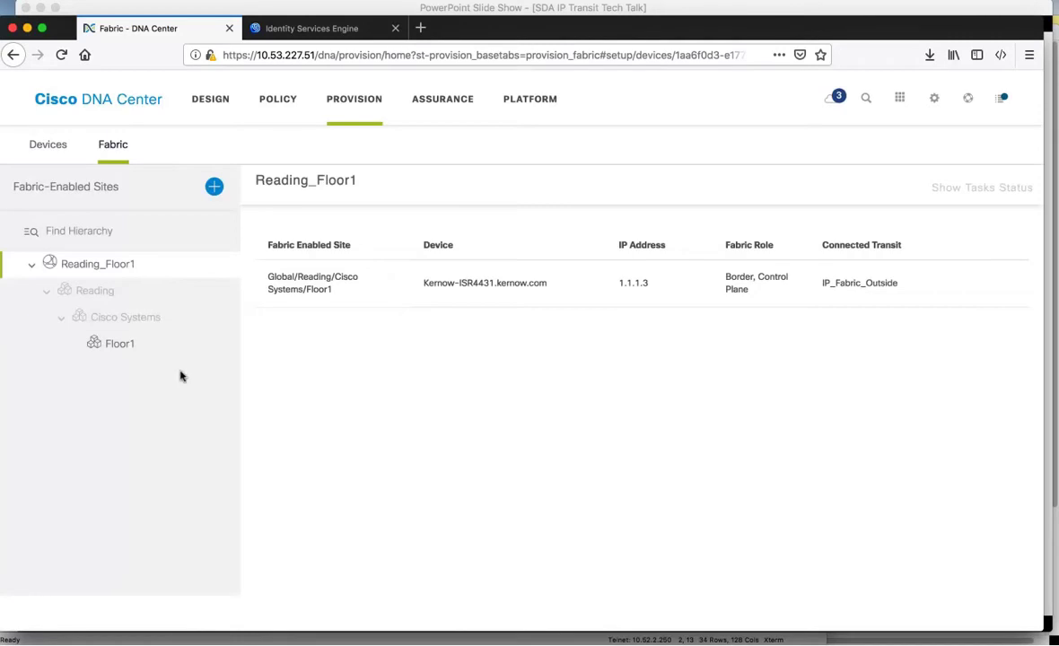
{"action": "left_click", "coordinate": [124, 348]}
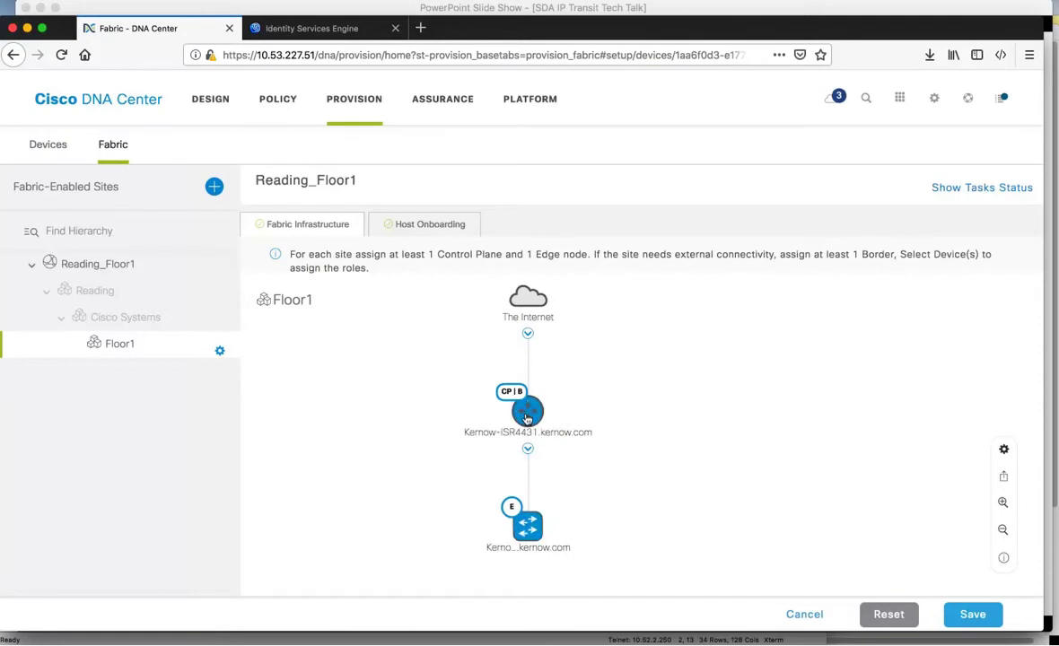
{"action": "left_click", "coordinate": [431, 224]}
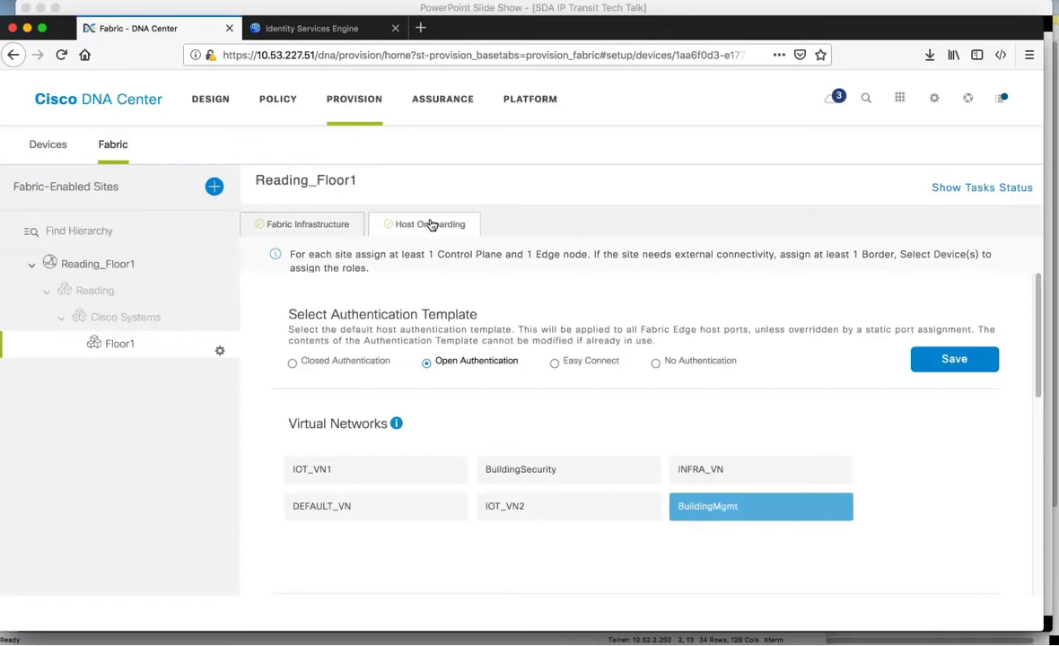
{"action": "mouse_move", "coordinate": [705, 508]}
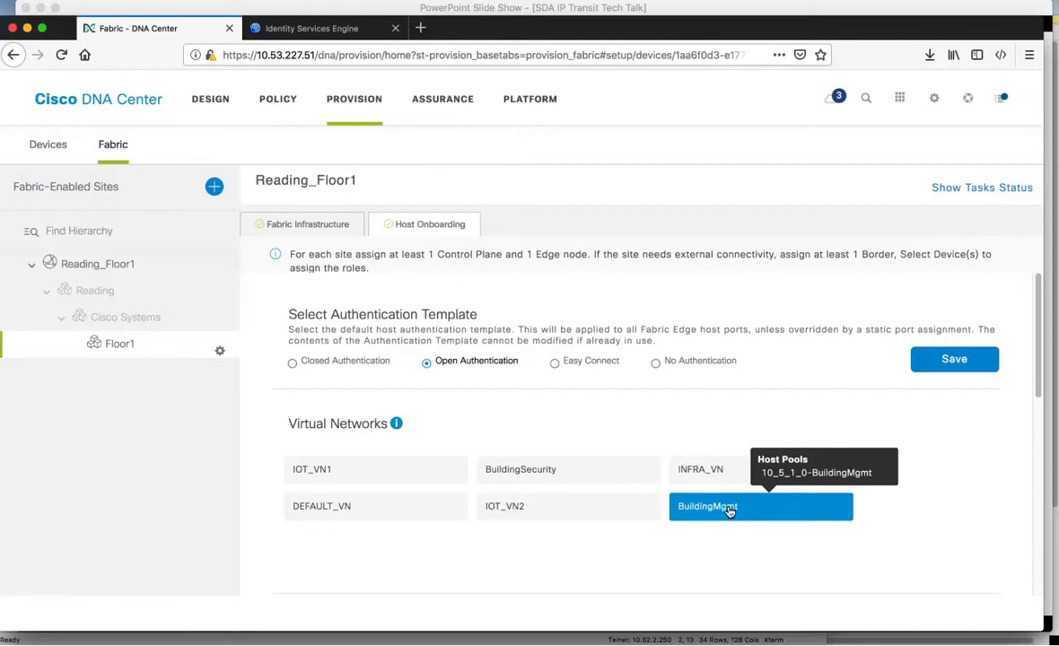
{"action": "left_click", "coordinate": [115, 145]}
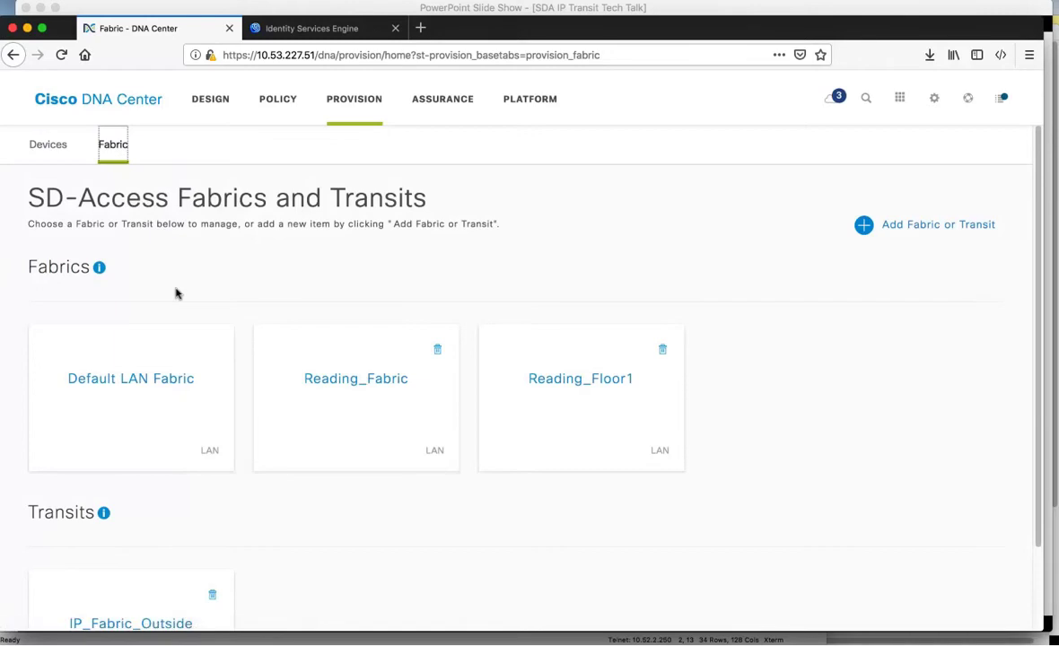
{"action": "scroll", "coordinate": [175, 294], "scroll_direction": "down", "scroll_amount": 2}
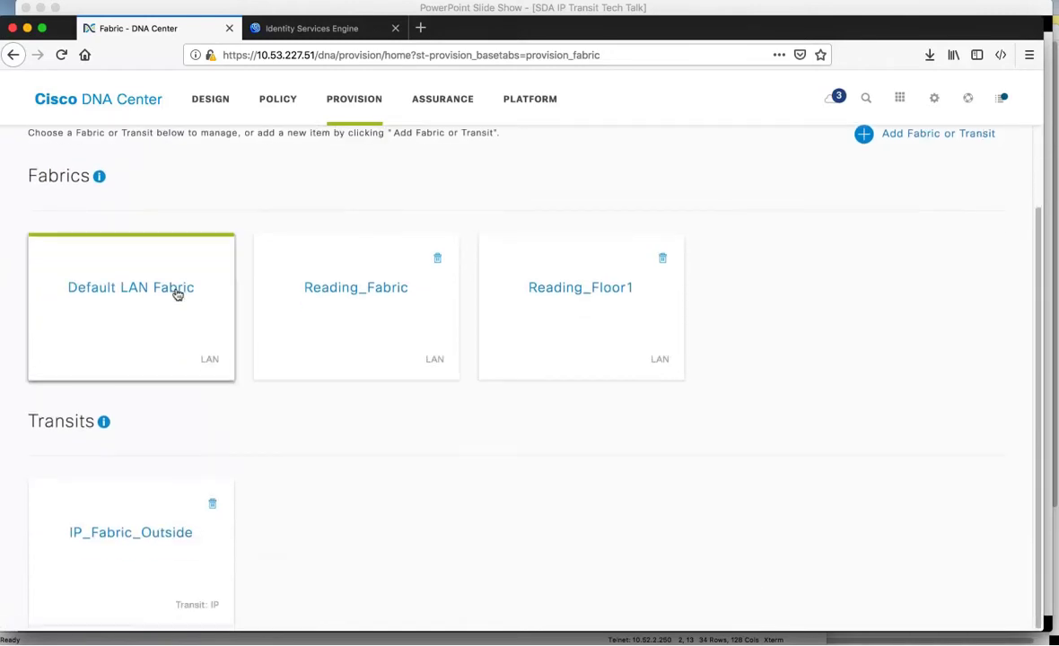
{"action": "left_click", "coordinate": [126, 536]}
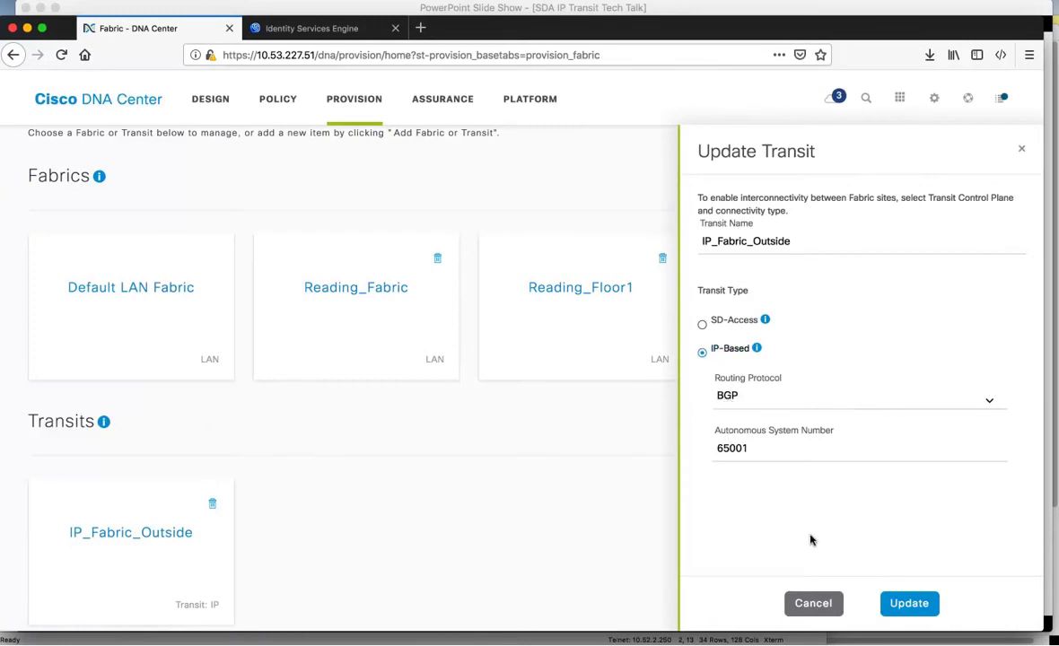
{"action": "left_click", "coordinate": [814, 603]}
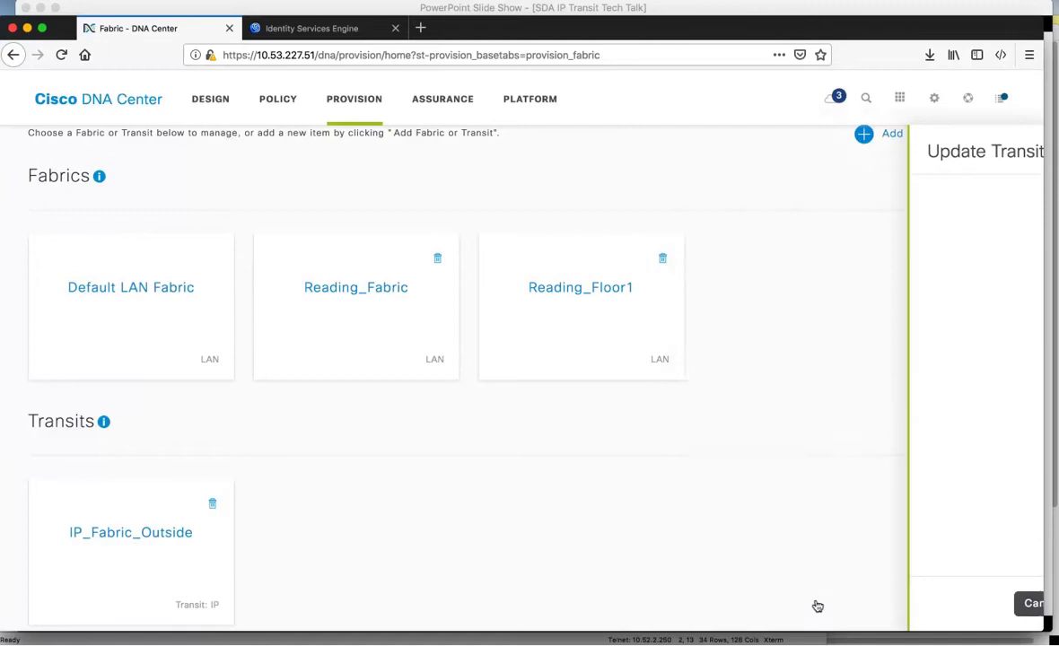
Confirm BuildingMgmt has no group-based access policies, then bring the Jump Server consoles forward
{"action": "left_click", "coordinate": [278, 105]}
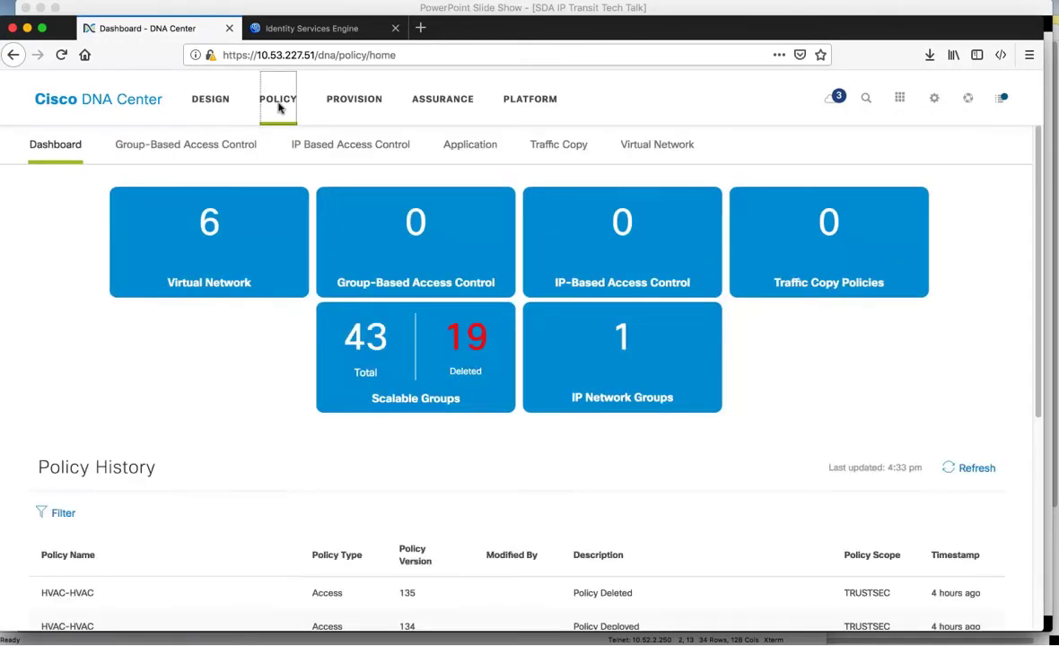
{"action": "left_click", "coordinate": [187, 216]}
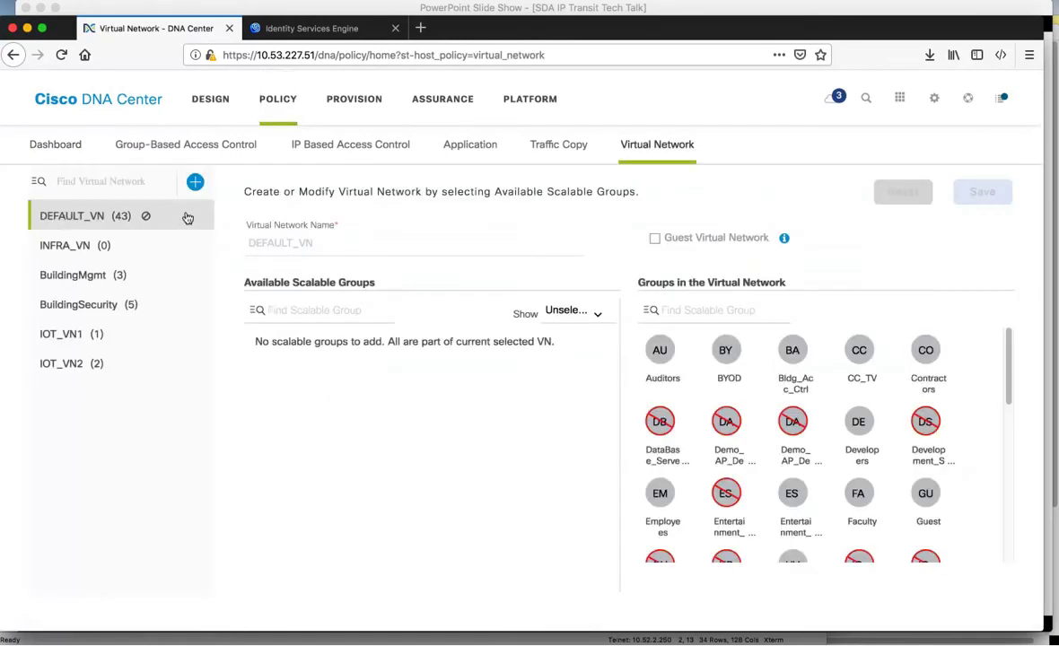
{"action": "left_click", "coordinate": [97, 279]}
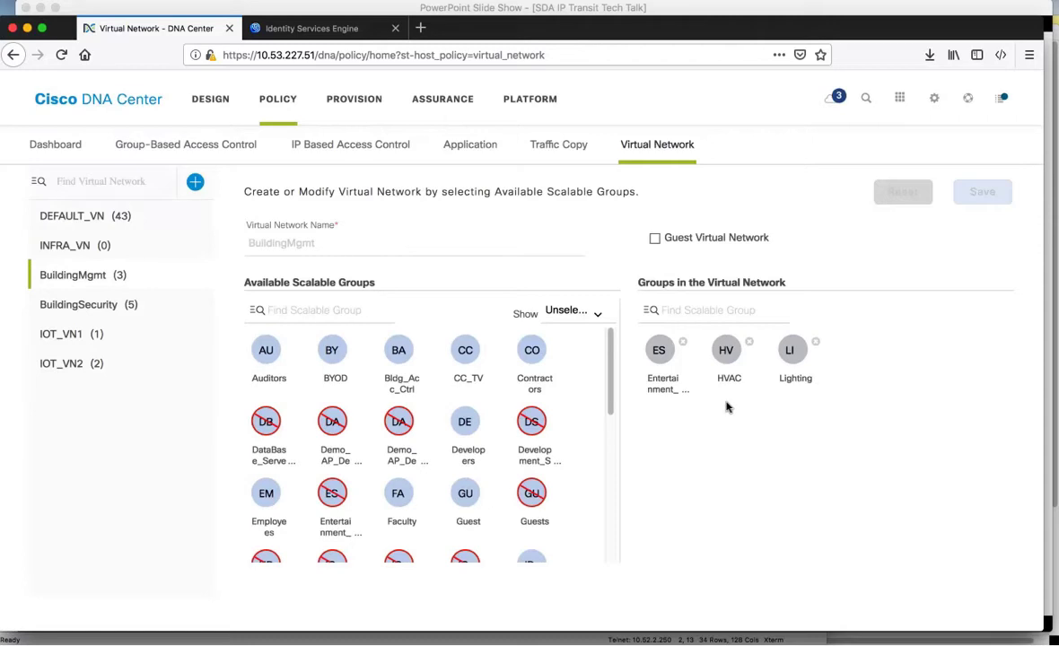
{"action": "left_click", "coordinate": [193, 147]}
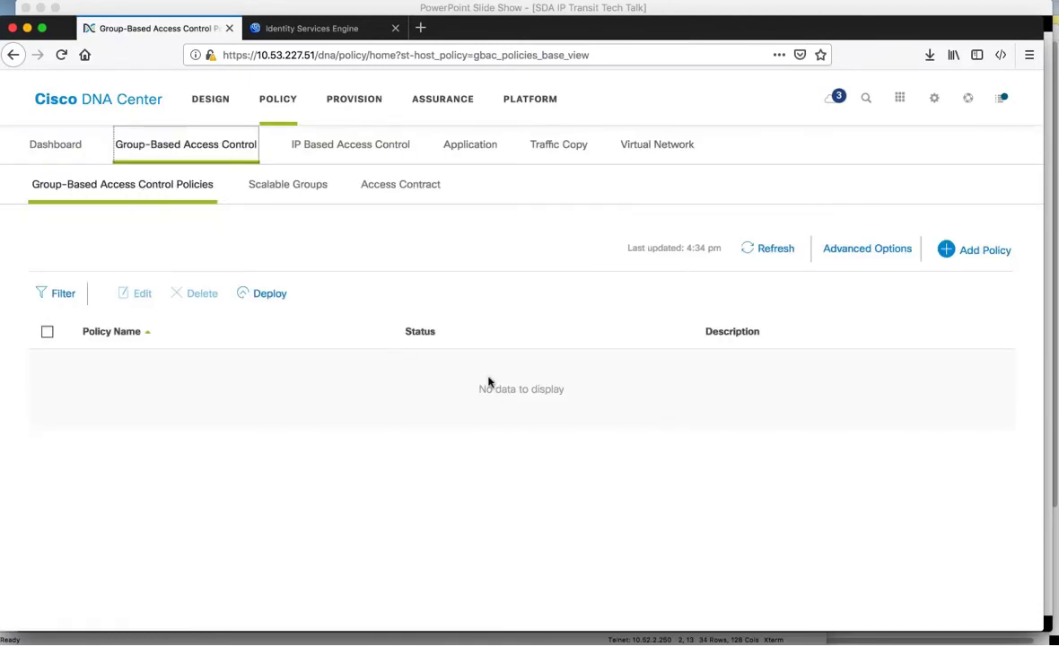
{"action": "left_click_drag", "start_coordinate": [495, 393], "coordinate": [545, 393]}
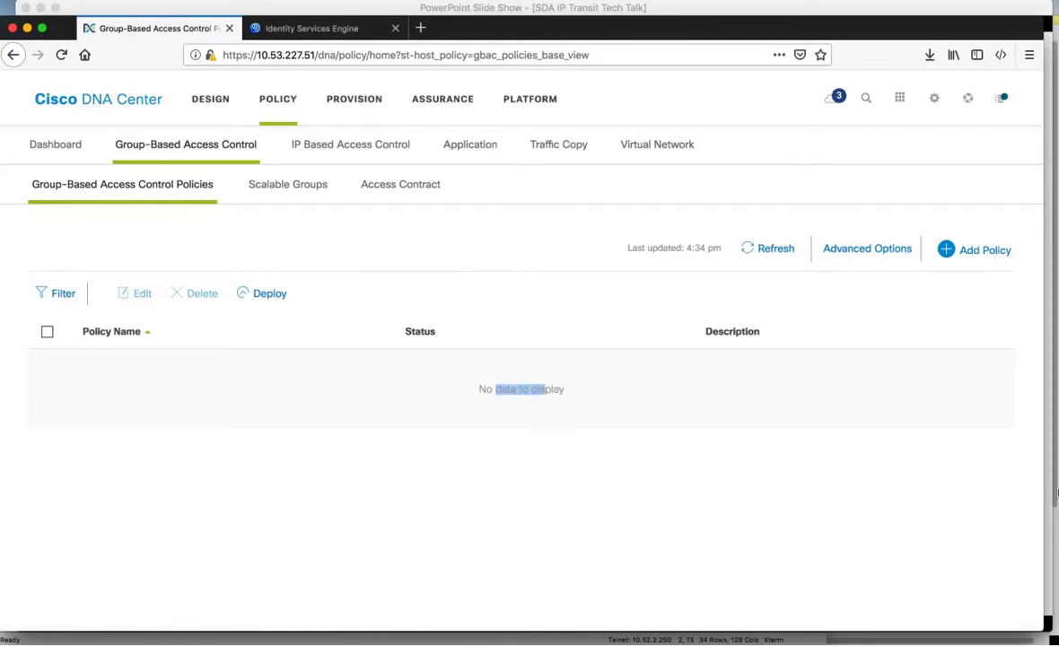
{"action": "left_click", "coordinate": [1055, 492]}
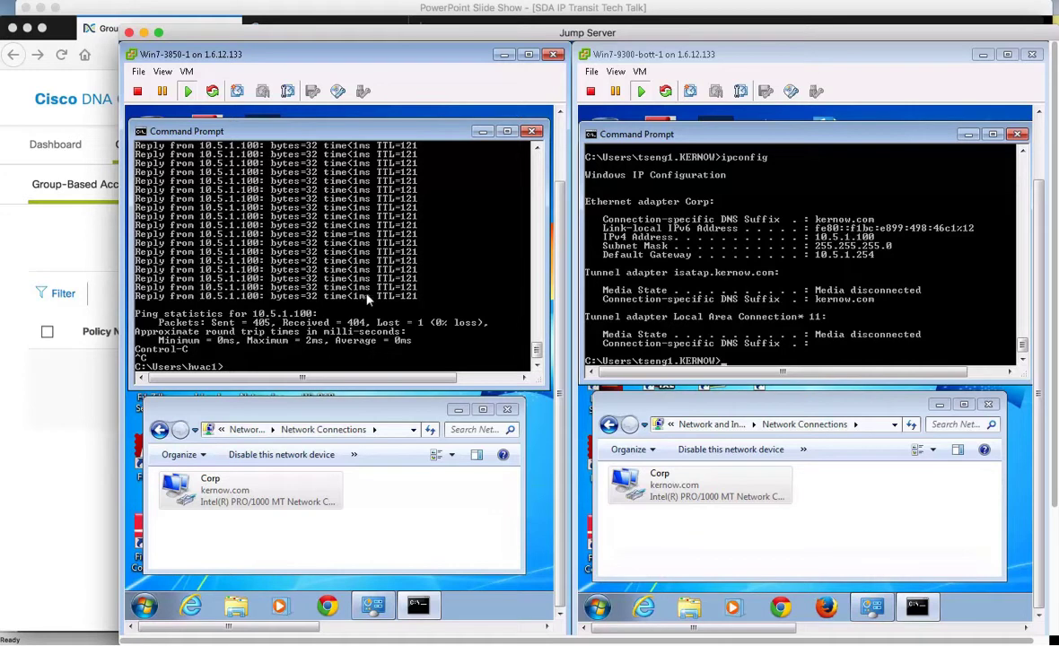
Show the left VM's IP configuration (10.4.1.113) and clear the mistyped command in the right console
{"action": "type", "text": "ipconfig"}
{"action": "key", "text": "Return"}
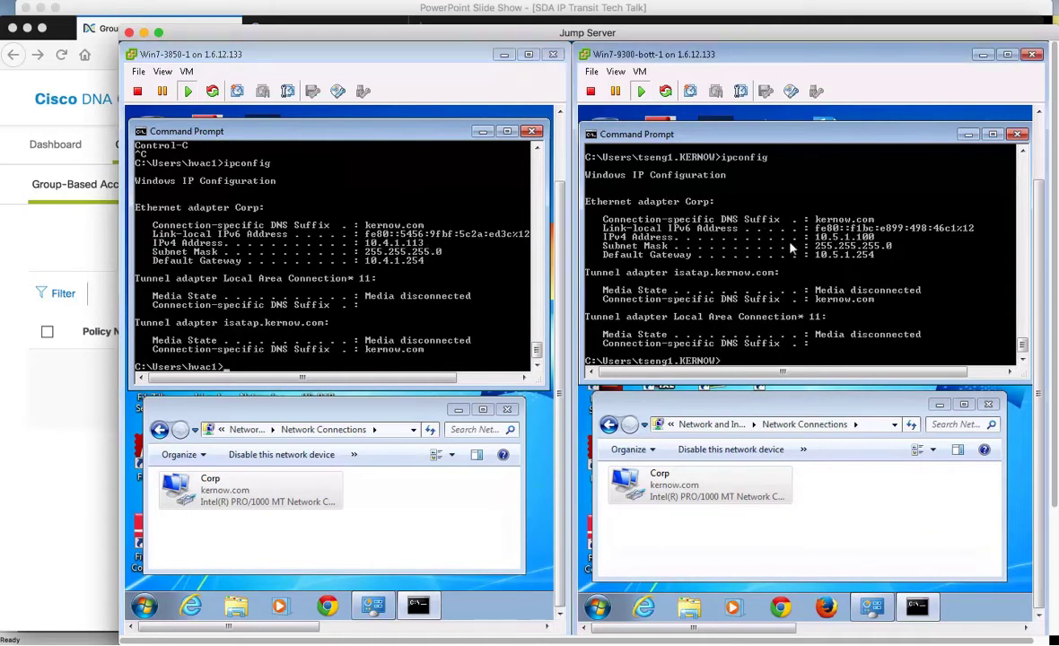
{"action": "type", "text": "pconfig"}
{"action": "key", "text": "BackSpace"}
{"action": "key", "text": "BackSpace"}
{"action": "key", "text": "BackSpace"}
{"action": "key", "text": "BackSpace"}
{"action": "key", "text": "BackSpace"}
{"action": "key", "text": "BackSpace"}
{"action": "key", "text": "BackSpace"}
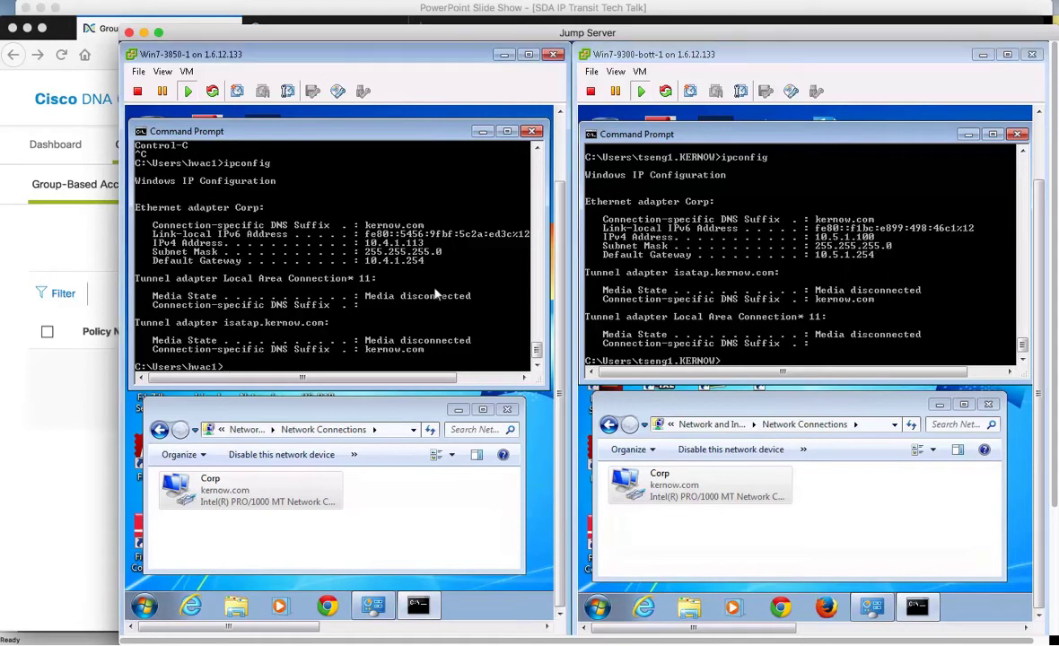
Start a continuous ping to 10.5.1.100 and return to the Segmentation within the Fabric slide
{"action": "type", "text": "ping 10.5.1.100 -t"}
{"action": "key", "text": "Return"}
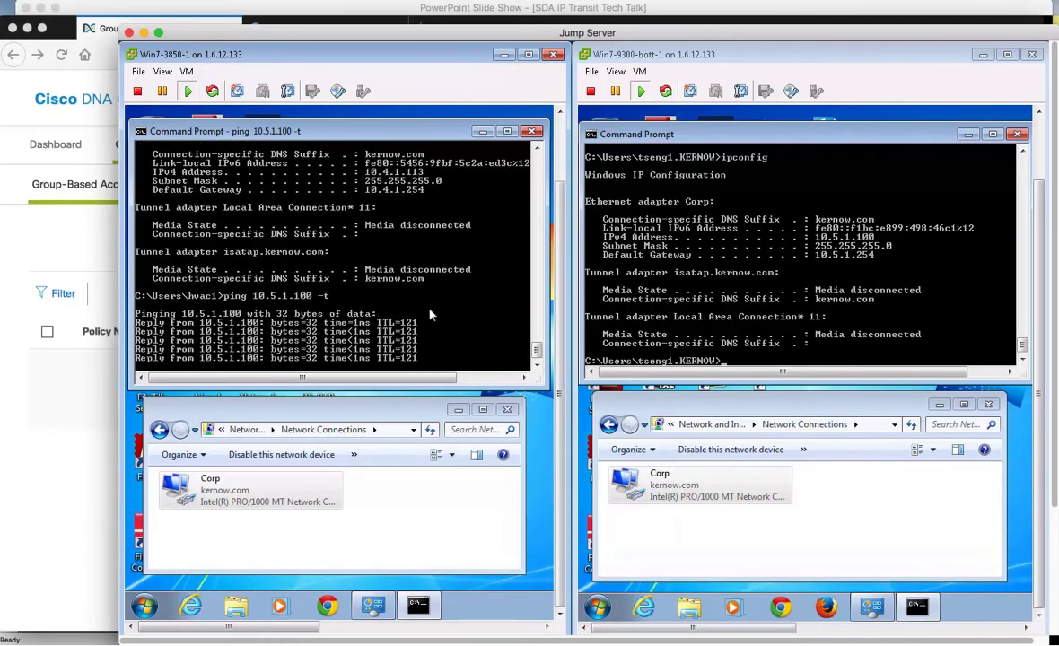
{"action": "key", "text": "super+Tab"}
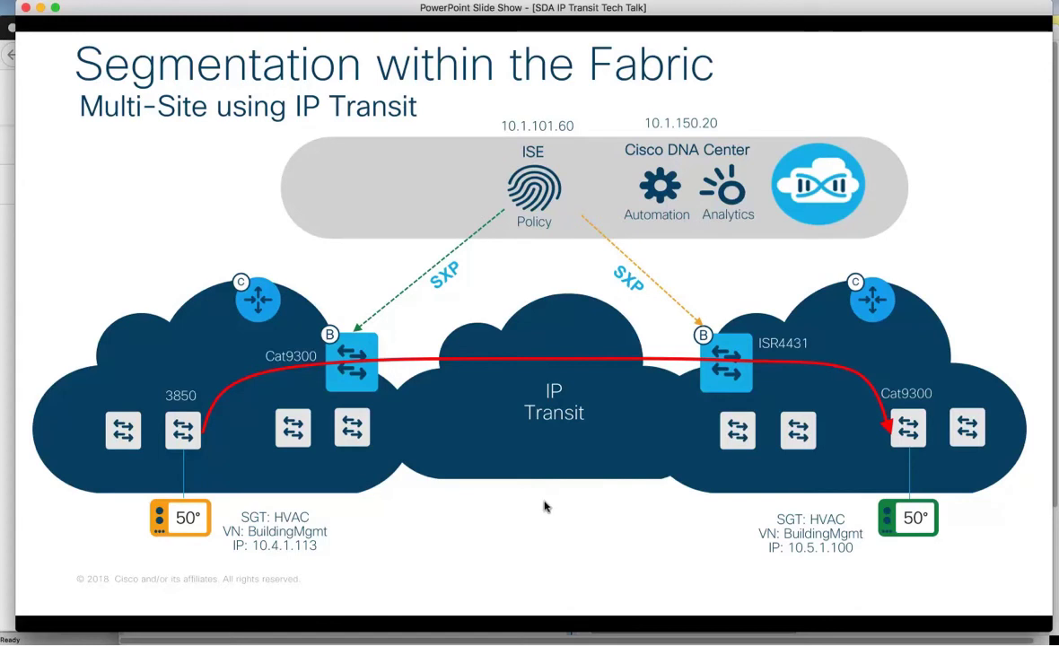
On switch 3850-2, show Gi1/0/1 auth session details and highlight 10.4.1.113 and VLAN 1032
{"action": "key", "text": "super+Tab"}
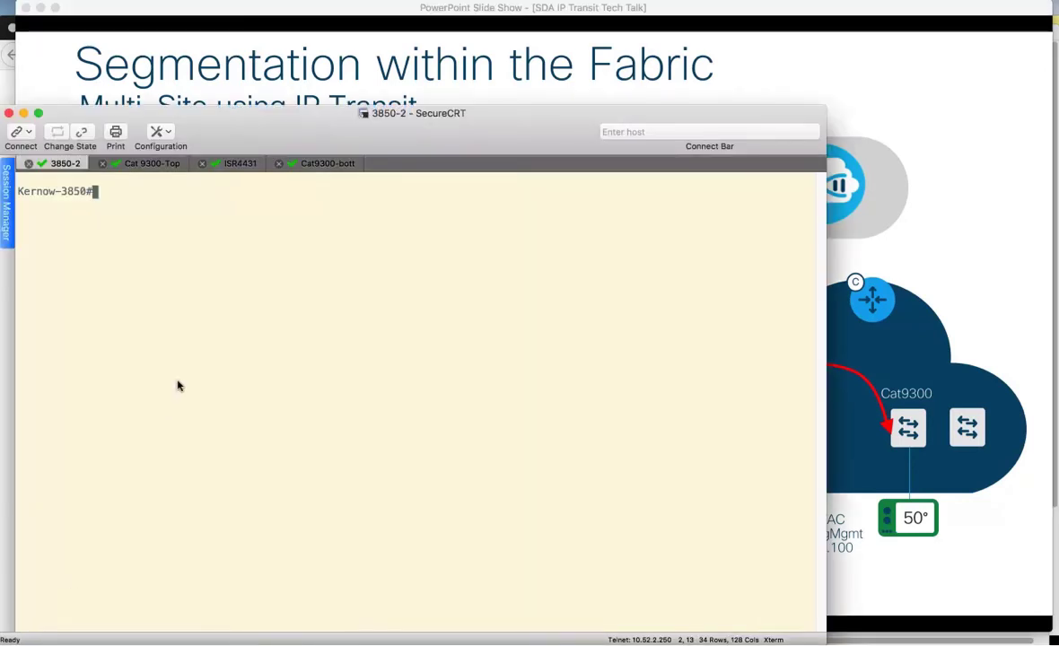
{"action": "key", "text": "Return"}
{"action": "key", "text": "Return"}
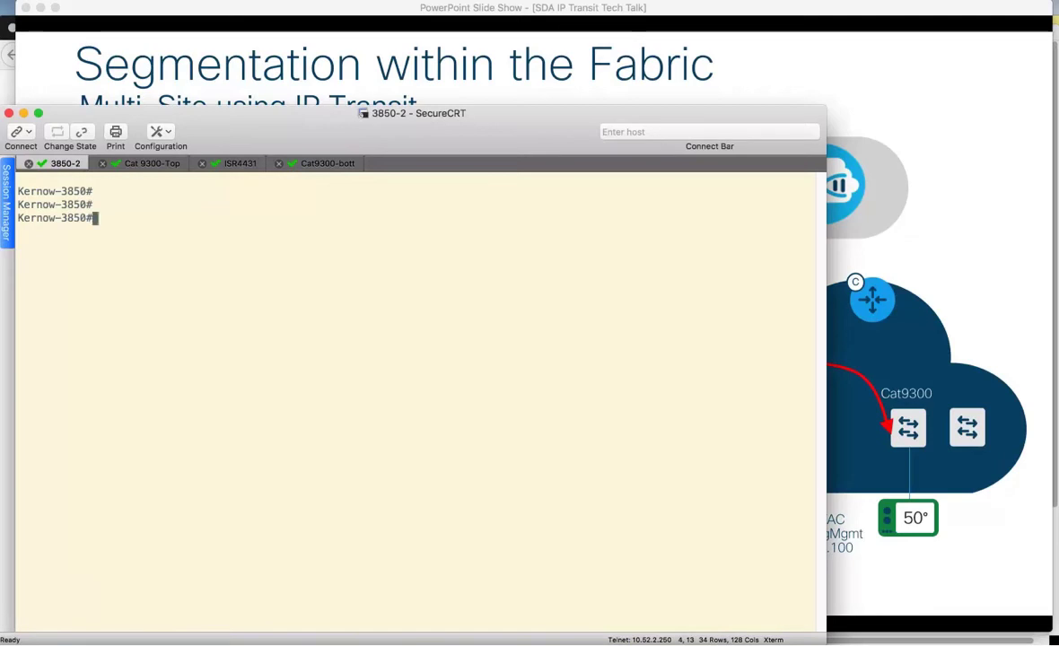
{"action": "type", "text": "sh auth sess int g1/0"}
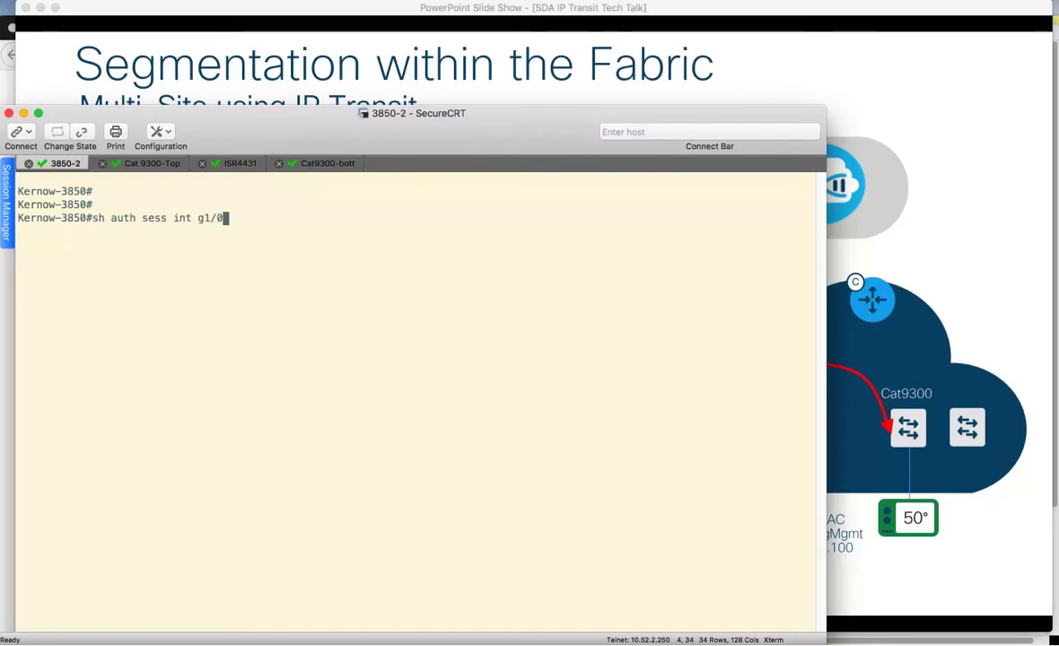
{"action": "type", "text": "/1 det"}
{"action": "key", "text": "Return"}
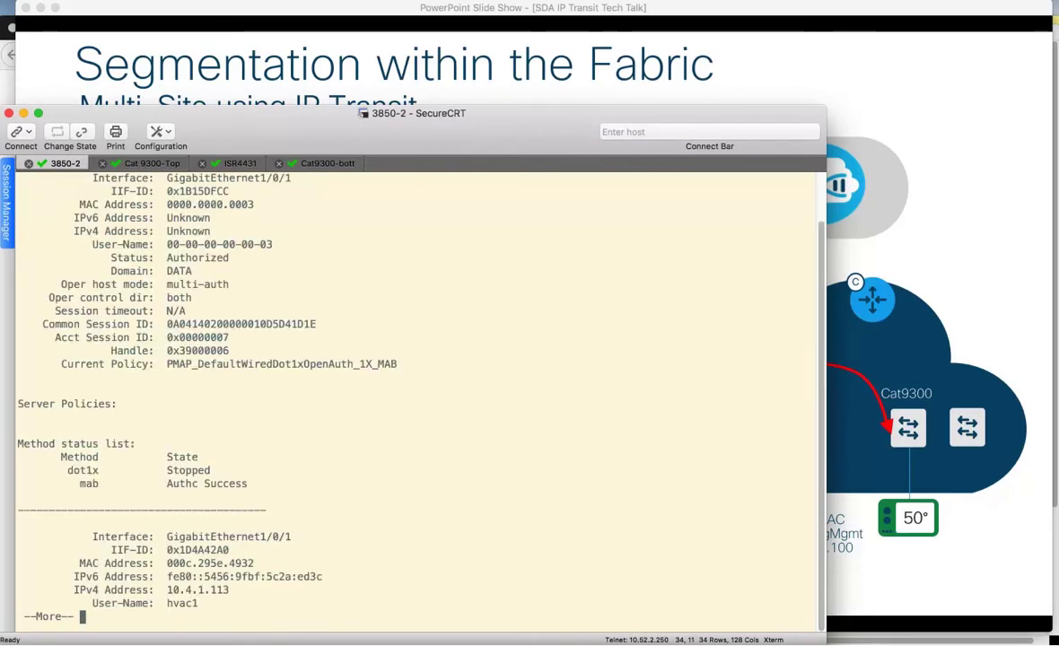
{"action": "double_click", "coordinate": [190, 328]}
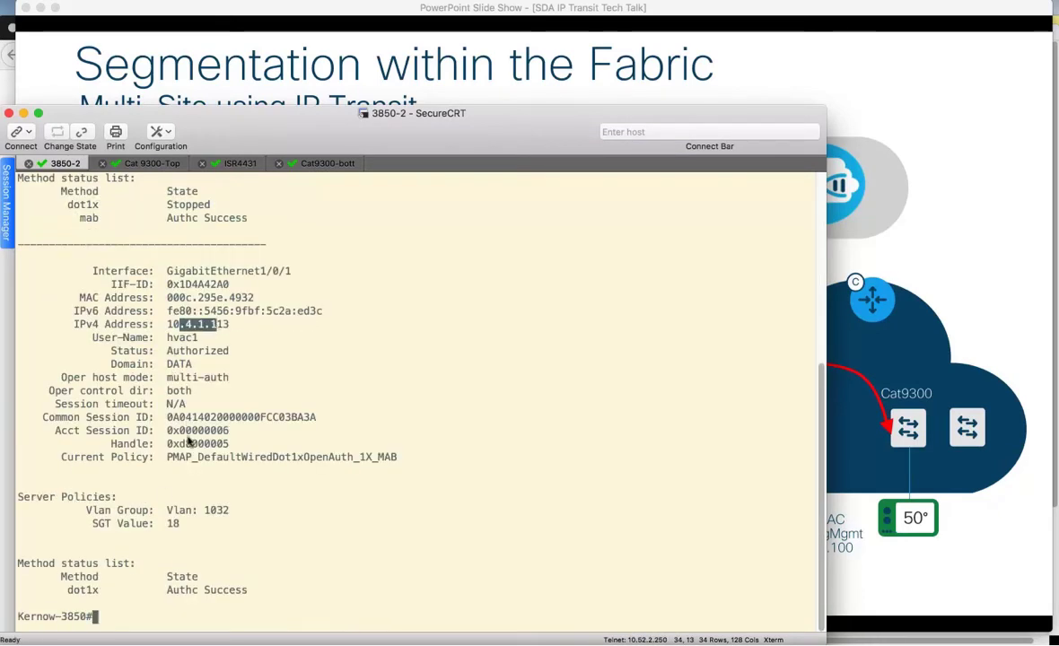
{"action": "left_click", "coordinate": [167, 511]}
{"action": "left_click_drag", "start_coordinate": [166, 510], "coordinate": [197, 527]}
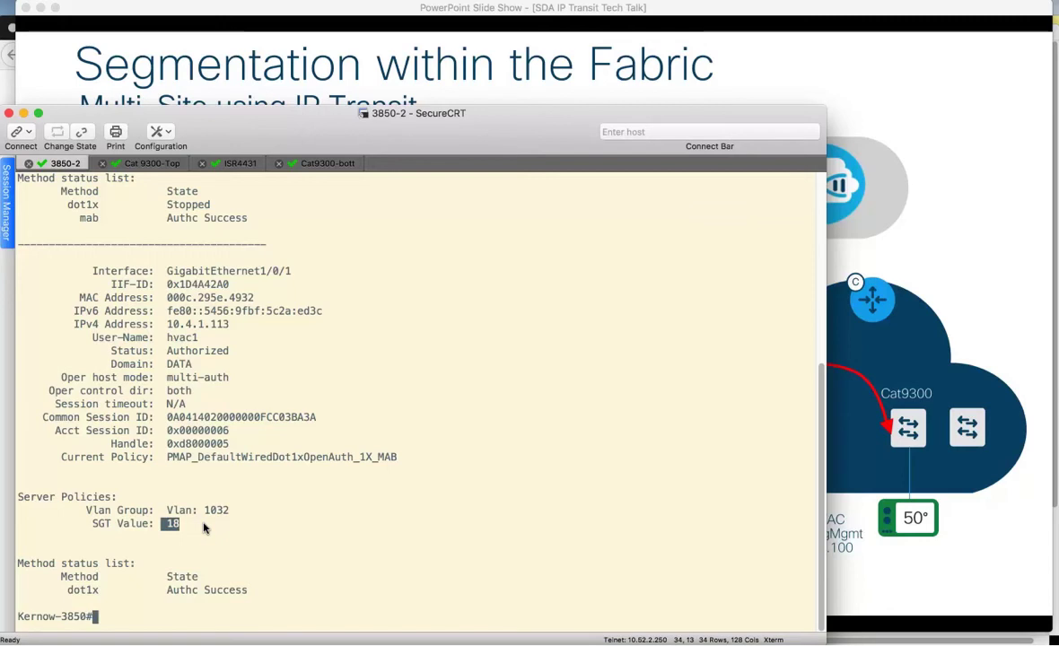
On Cat9300-bott, show Gi1/0/1 auth session details and highlight 10.5.1.100 and VLAN 1034
{"action": "left_click", "coordinate": [334, 166]}
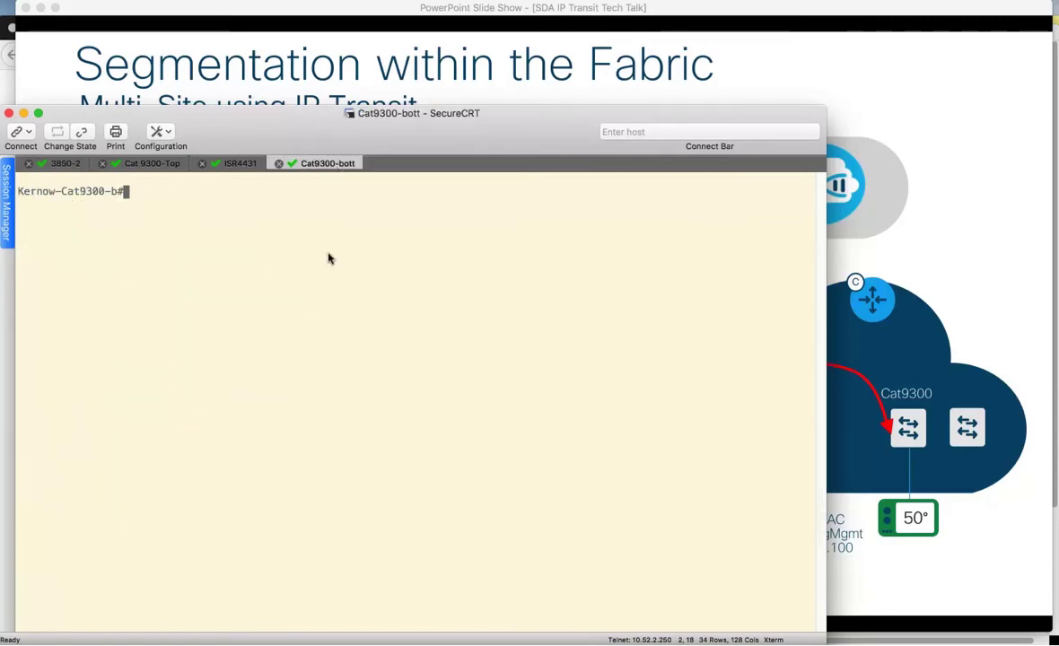
{"action": "key", "text": "Return"}
{"action": "key", "text": "Return"}
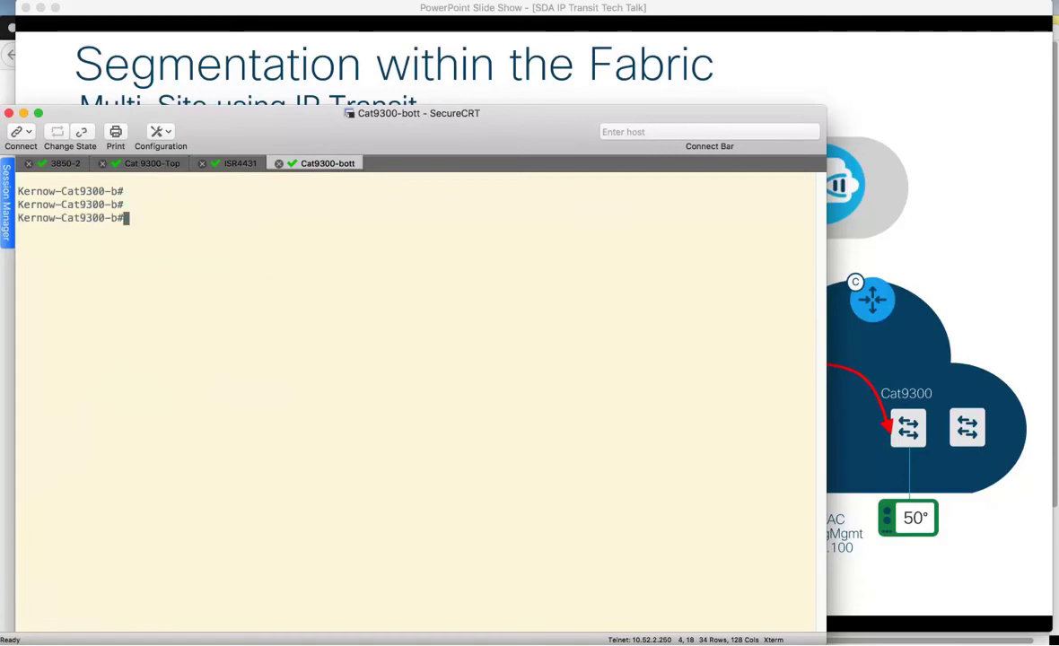
{"action": "type", "text": "sh auth sess int g1/0/1 det"}
{"action": "key", "text": "Return"}
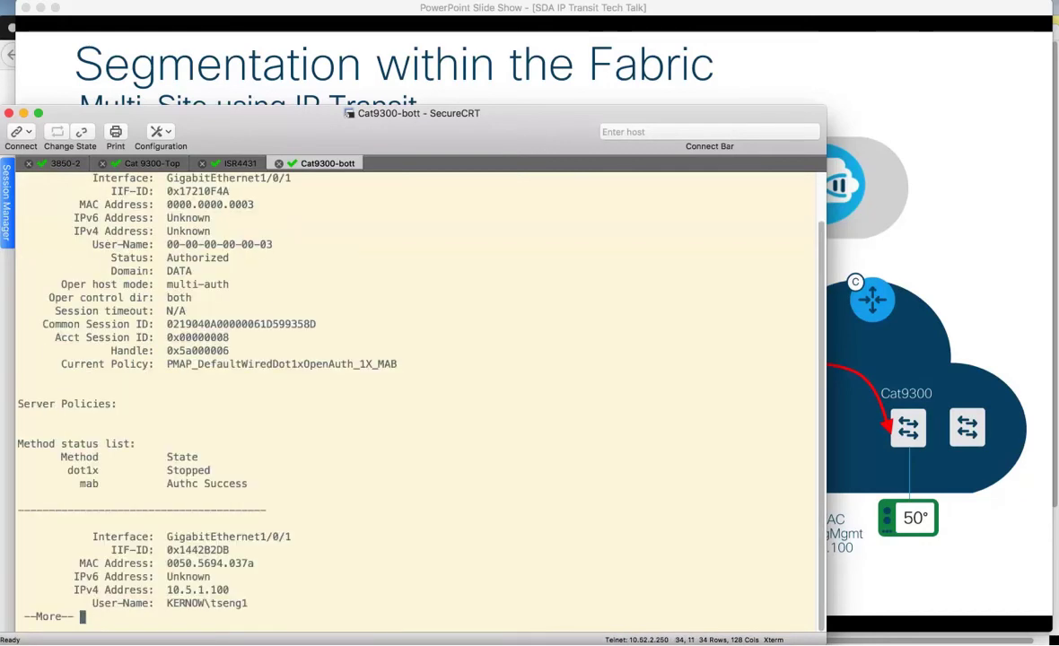
{"action": "key", "text": "space"}
{"action": "left_click_drag", "start_coordinate": [171, 324], "coordinate": [229, 324]}
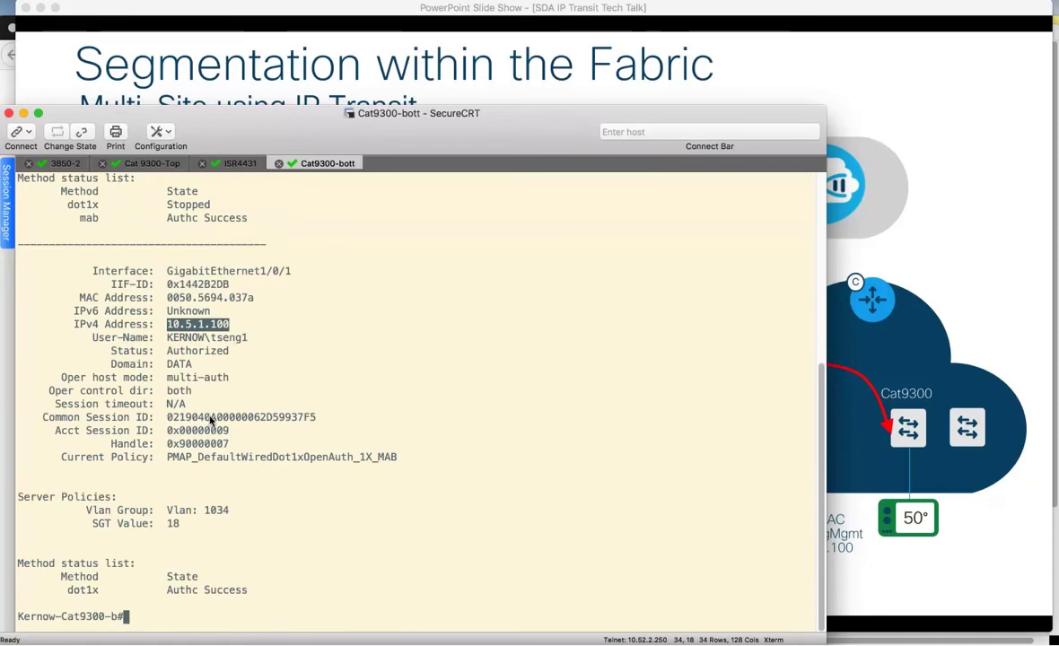
{"action": "mouse_move", "coordinate": [168, 510]}
{"action": "left_mouse_down"}
{"action": "mouse_move", "coordinate": [231, 510]}
{"action": "mouse_move", "coordinate": [162, 526]}
{"action": "left_mouse_up"}
{"action": "left_click", "coordinate": [185, 528]}
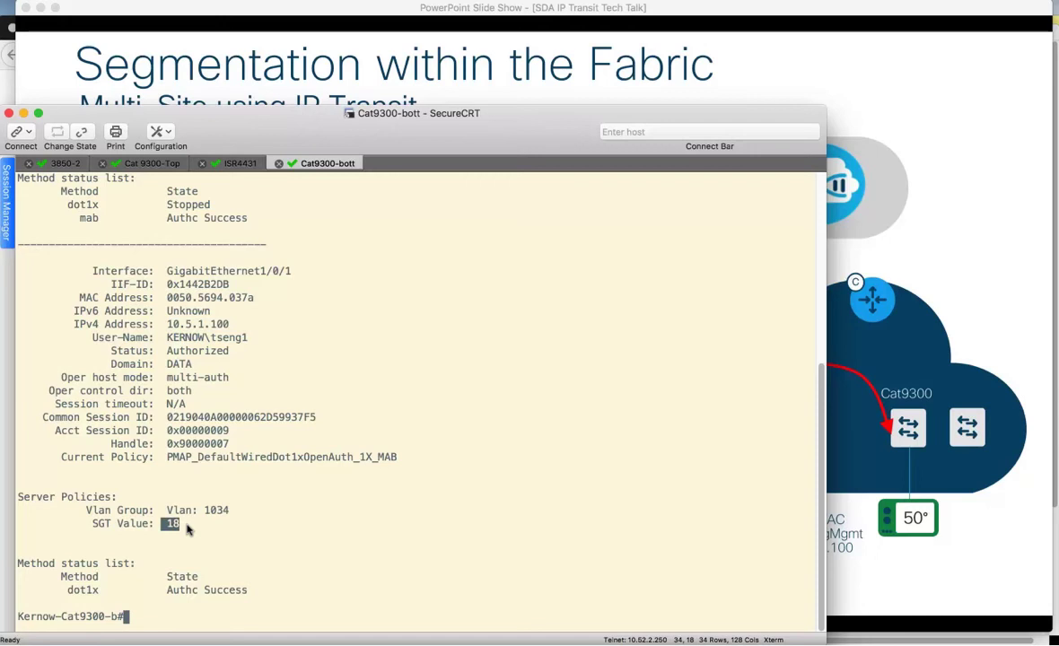
Show the IP Transit segmentation slide, then bring up the Identity Services Engine dashboard
{"action": "left_click", "coordinate": [662, 8]}
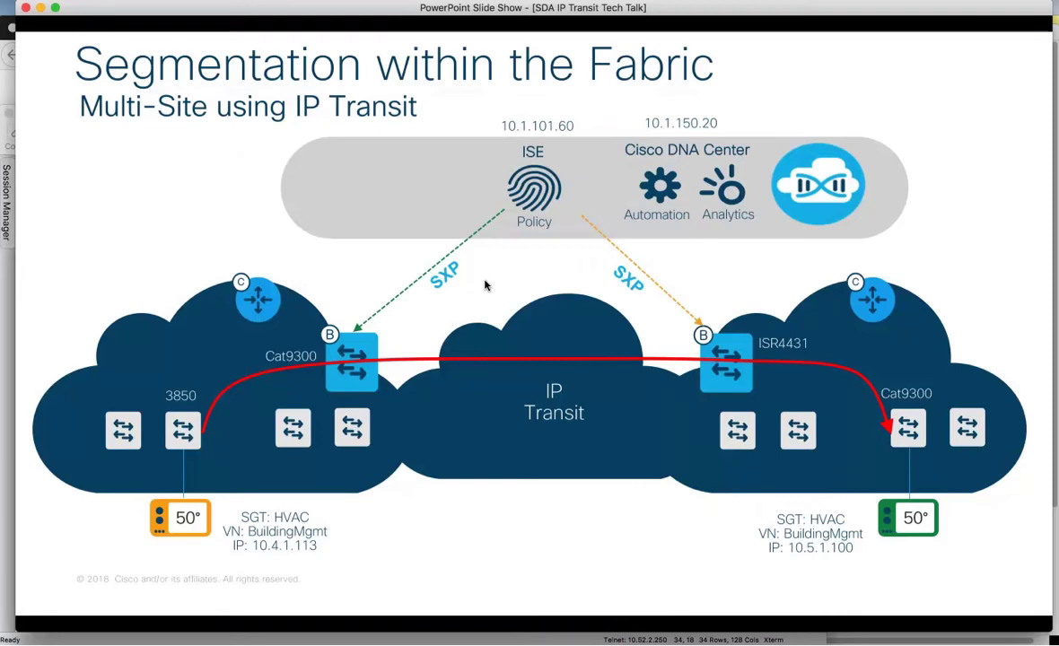
{"action": "left_click", "coordinate": [7, 99]}
{"action": "left_click", "coordinate": [290, 28]}
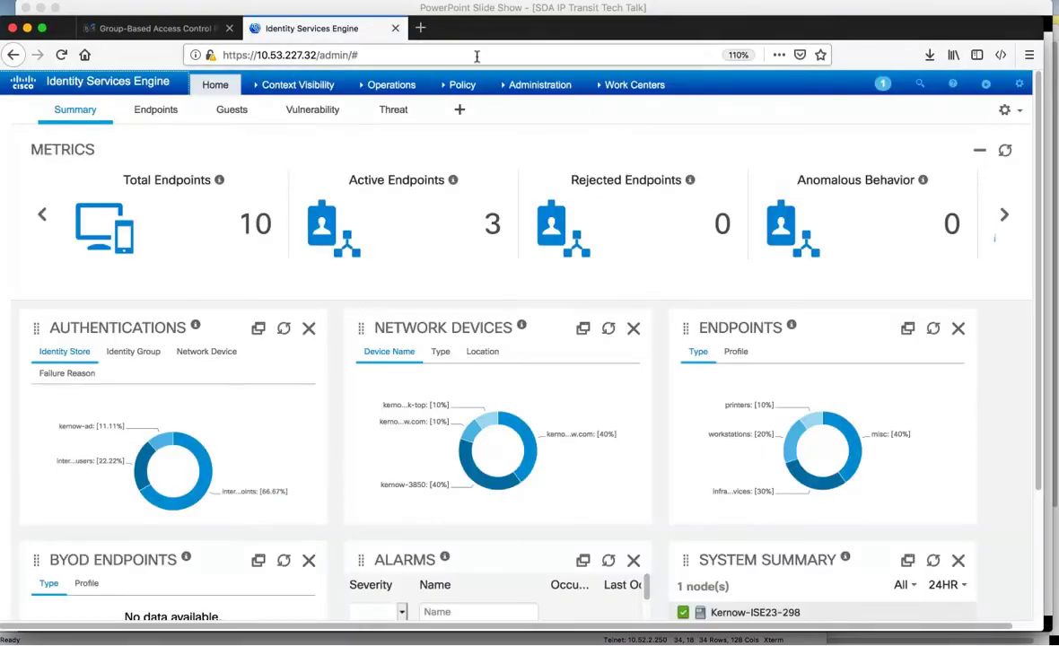
Open TrustSec SXP Devices and highlight the fabric 2 border with its to fabric2 domain
{"action": "mouse_move", "coordinate": [622, 87]}
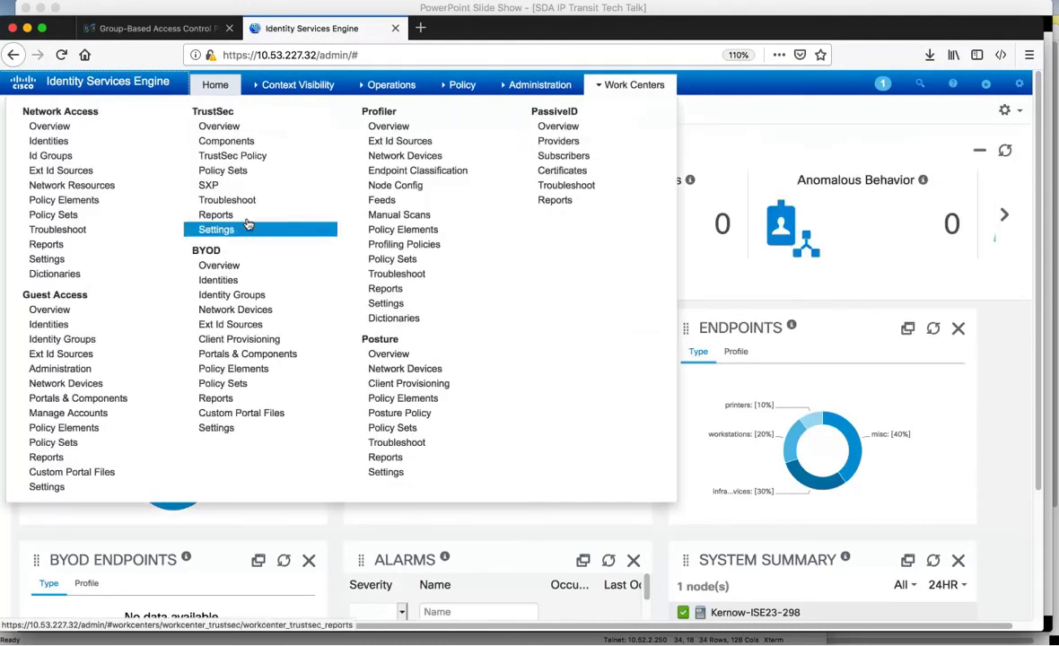
{"action": "left_click", "coordinate": [228, 189]}
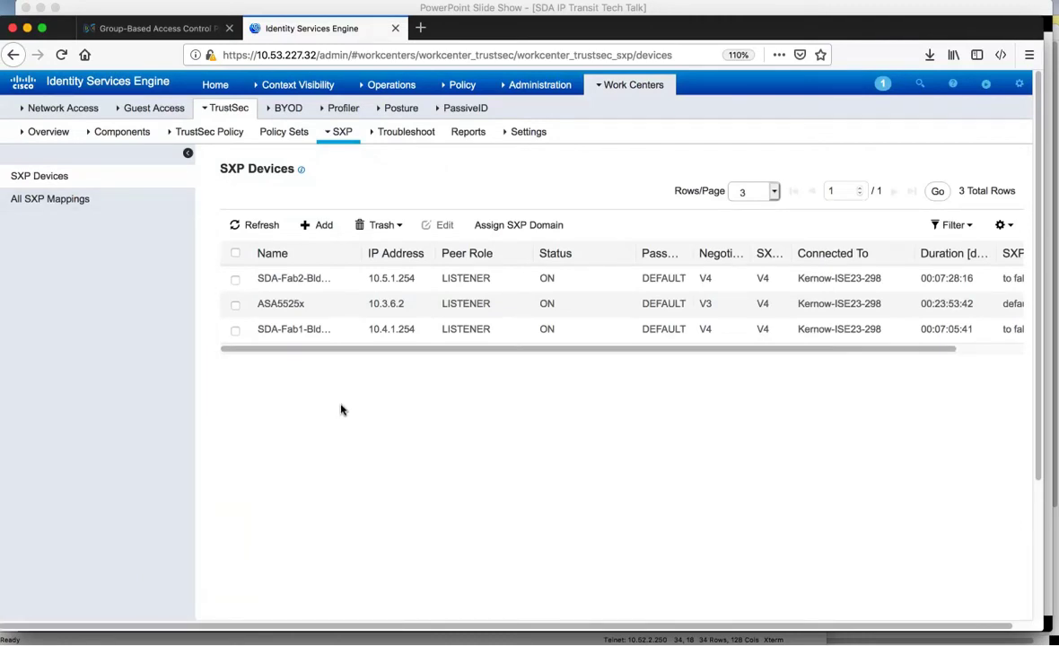
{"action": "left_click_drag", "start_coordinate": [258, 279], "coordinate": [313, 278]}
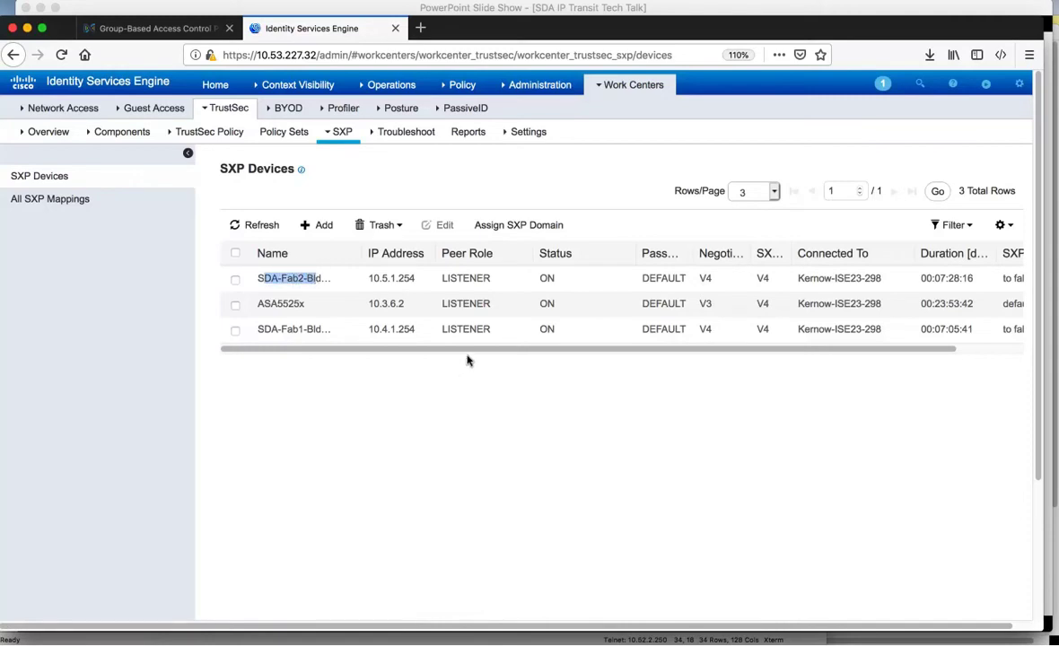
{"action": "left_click_drag", "start_coordinate": [475, 348], "coordinate": [558, 366]}
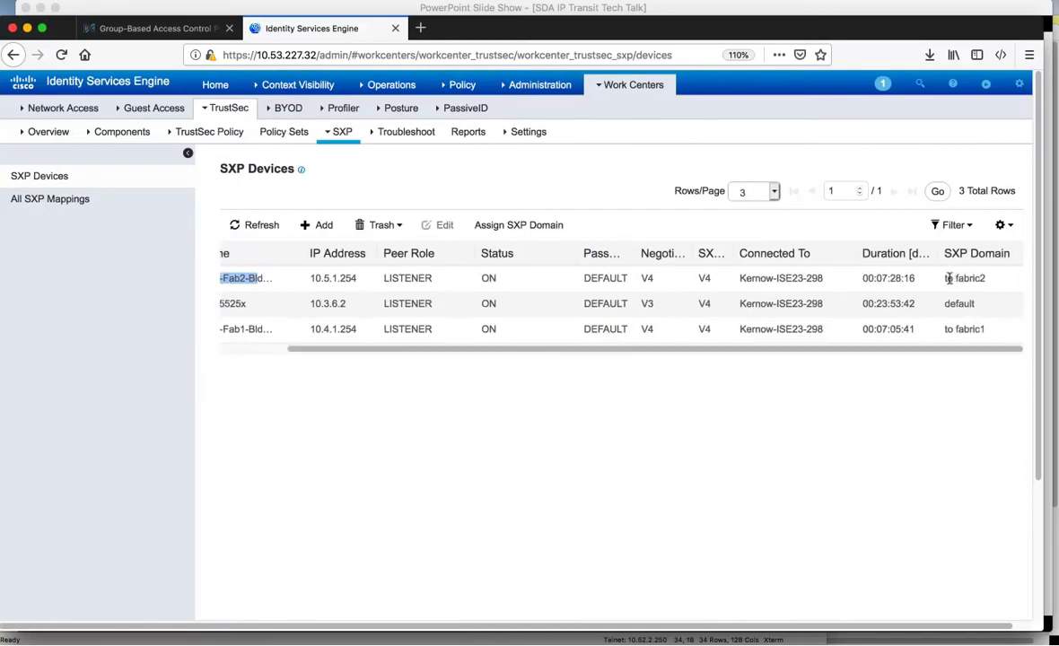
{"action": "left_click_drag", "start_coordinate": [947, 278], "coordinate": [982, 277]}
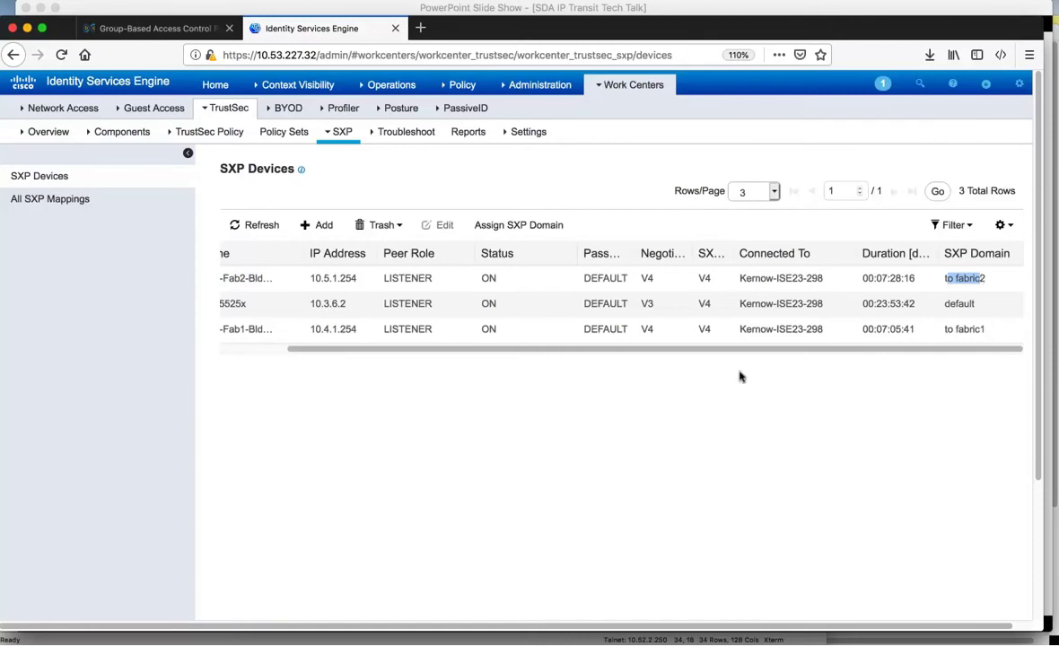
Highlight the fabric 1 border and its fabric1 domain, then open All SXP Mappings
{"action": "left_click_drag", "start_coordinate": [639, 354], "coordinate": [556, 359]}
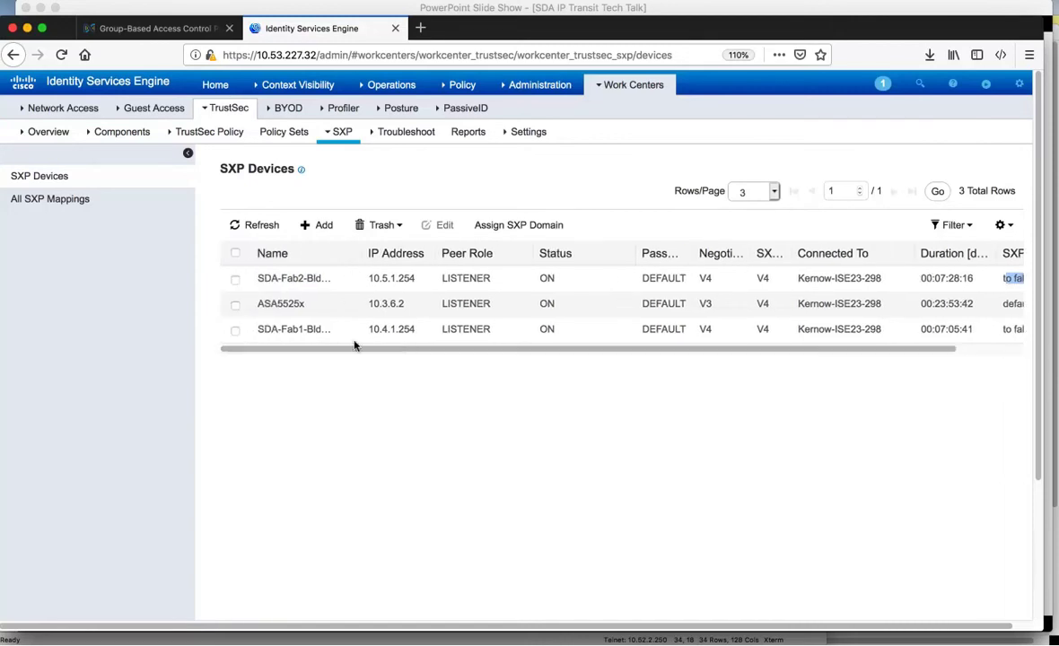
{"action": "left_click_drag", "start_coordinate": [264, 328], "coordinate": [468, 355]}
{"action": "left_click_drag", "start_coordinate": [954, 329], "coordinate": [982, 330]}
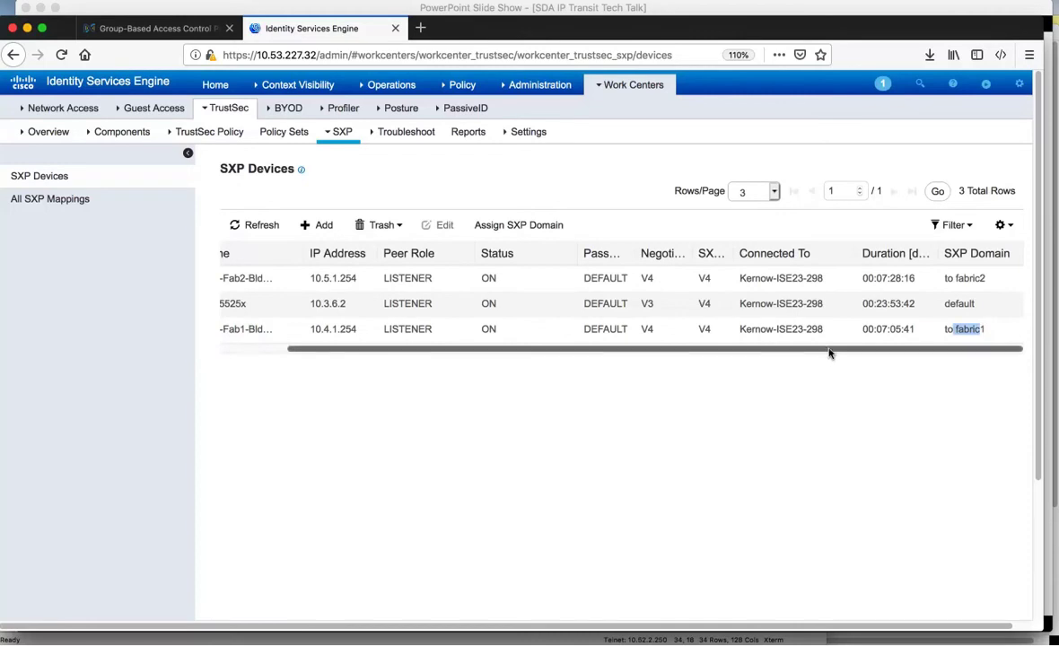
{"action": "left_click_drag", "start_coordinate": [829, 352], "coordinate": [688, 364]}
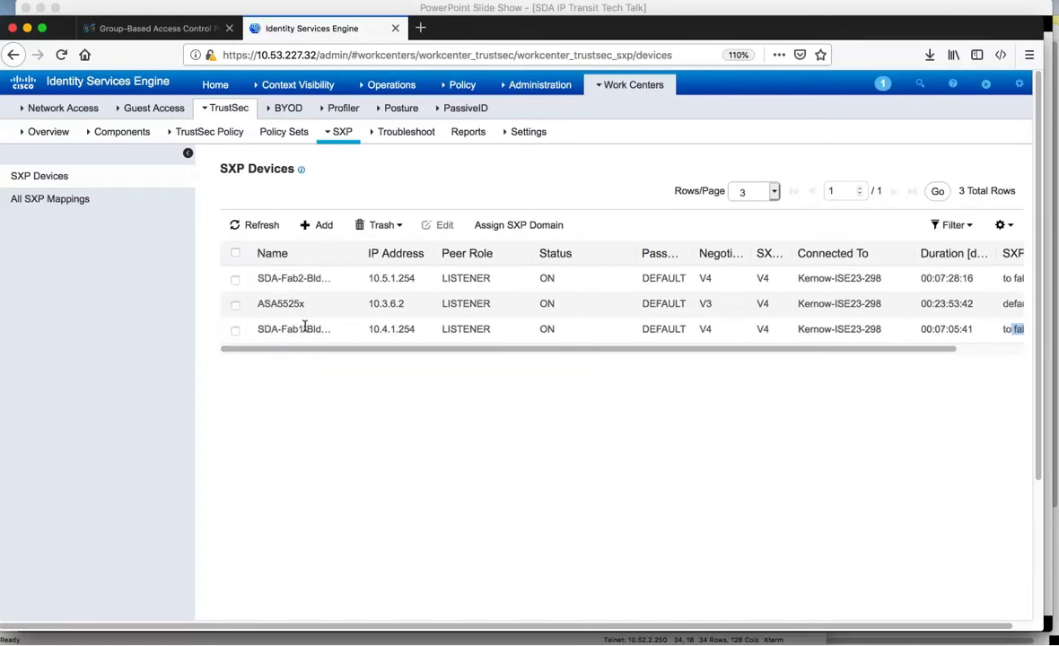
{"action": "left_click", "coordinate": [66, 200]}
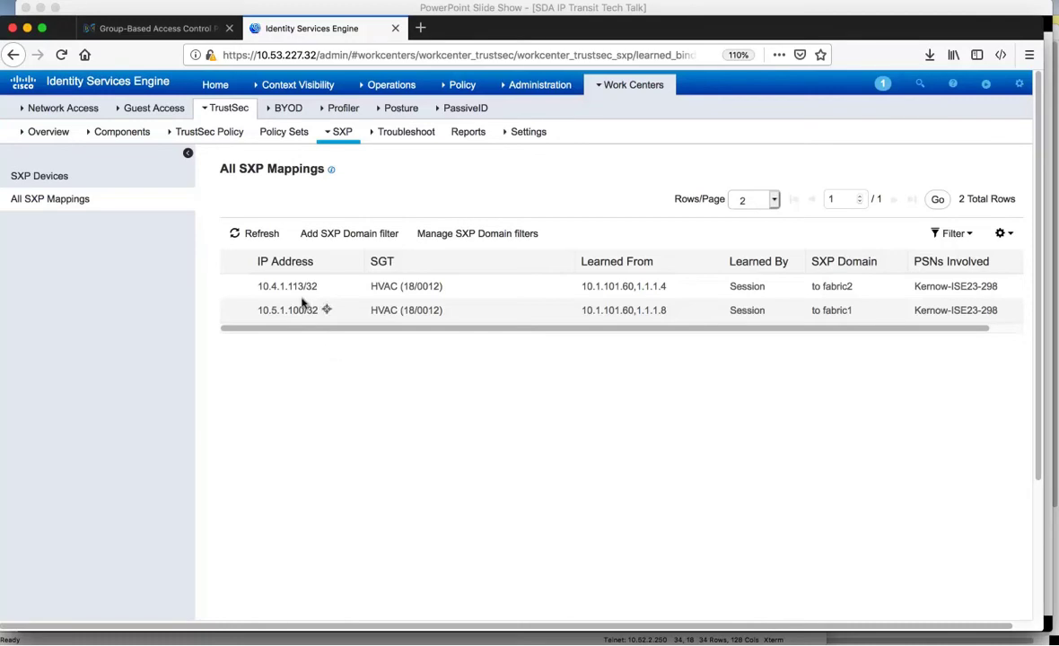
Highlight mapping 10.4.1.113/32 with domain fabric2 and 10.5.1.100/32 with domain fabric1
{"action": "left_click_drag", "start_coordinate": [272, 285], "coordinate": [306, 286]}
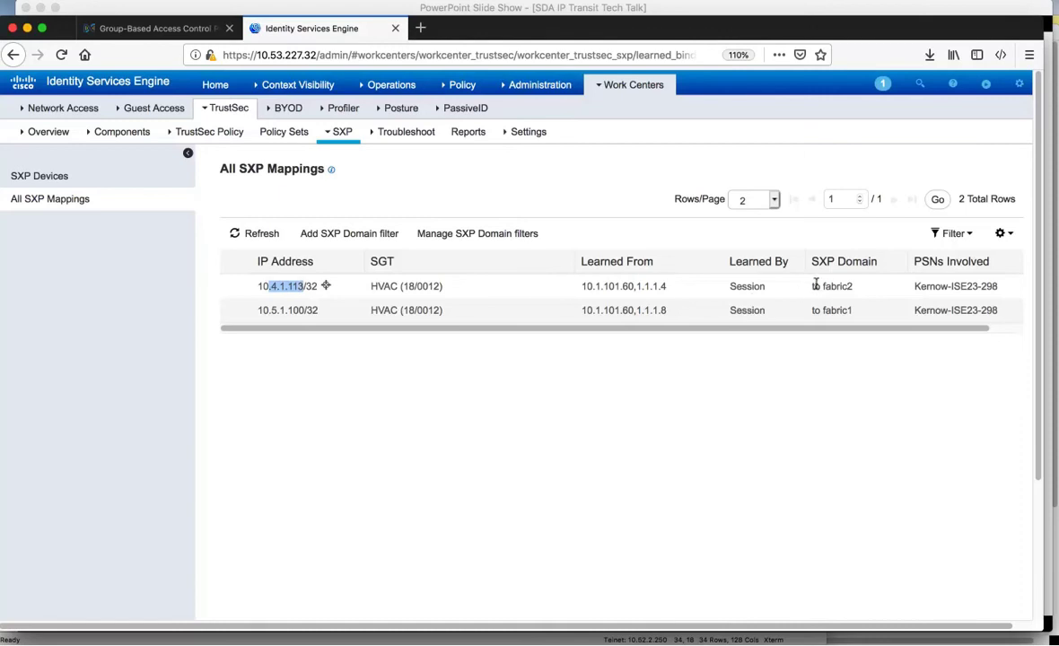
{"action": "left_click_drag", "start_coordinate": [811, 287], "coordinate": [853, 286]}
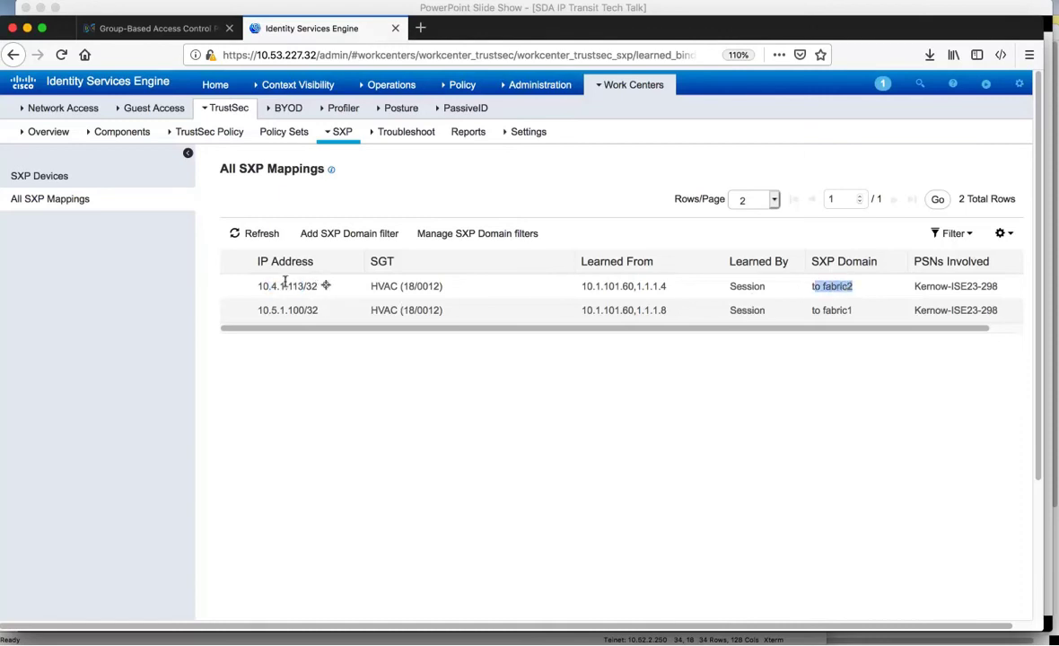
{"action": "left_click_drag", "start_coordinate": [258, 285], "coordinate": [305, 286]}
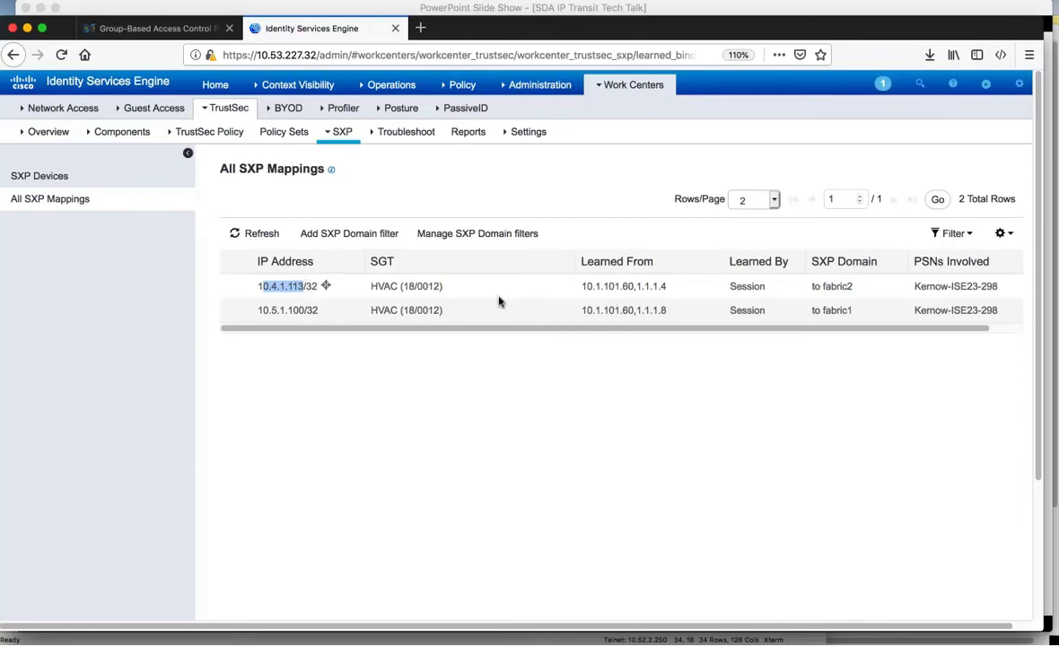
{"action": "left_click_drag", "start_coordinate": [261, 310], "coordinate": [308, 309]}
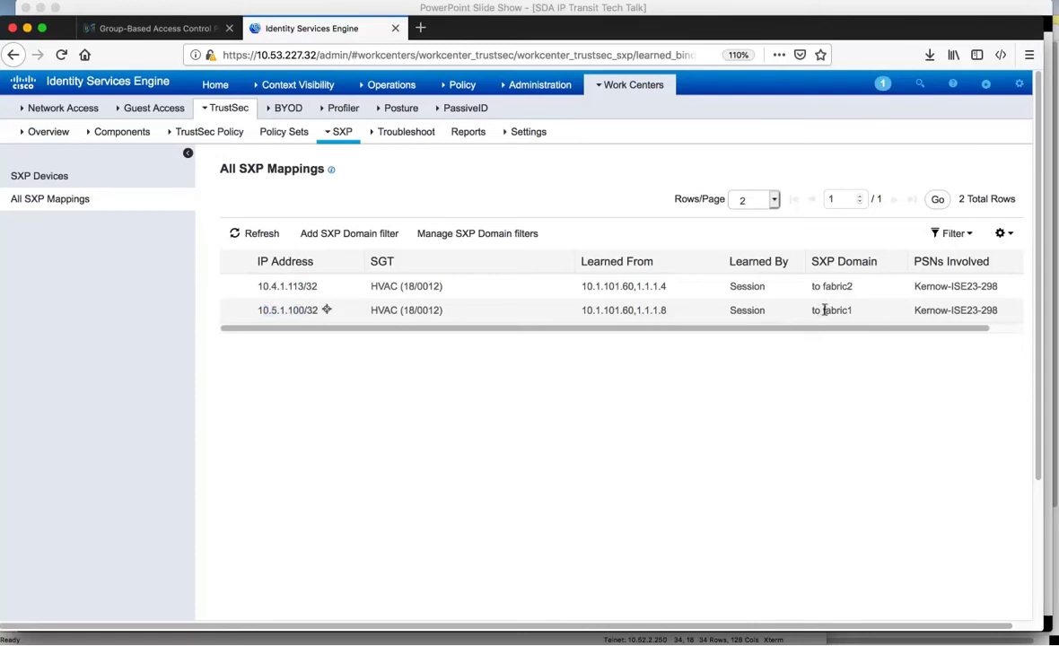
{"action": "left_click_drag", "start_coordinate": [822, 309], "coordinate": [849, 311]}
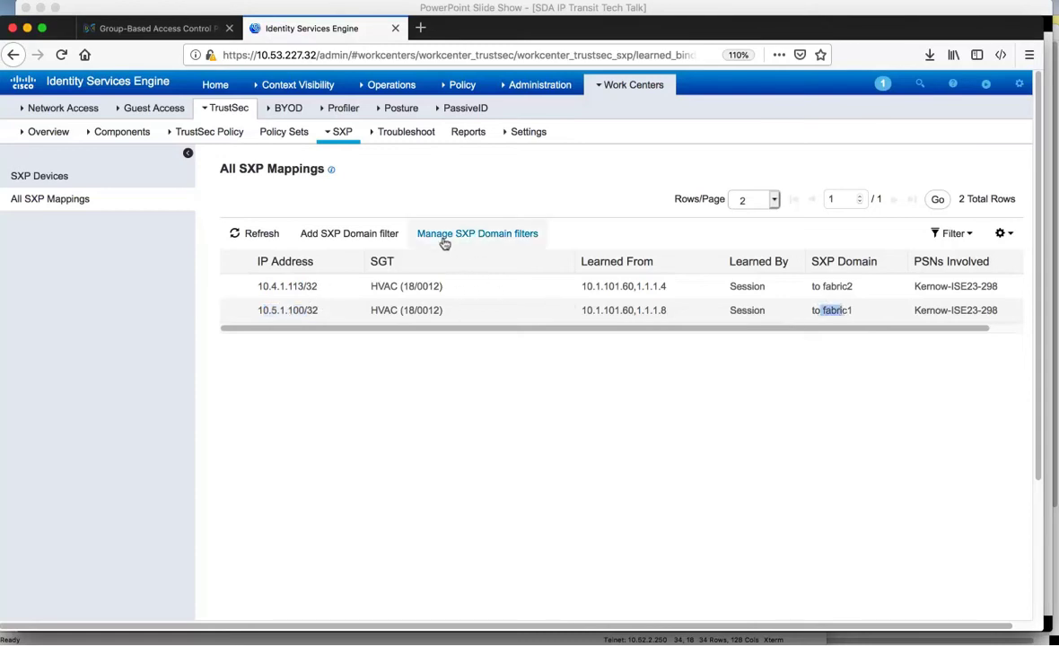
{"action": "left_click", "coordinate": [495, 242]}
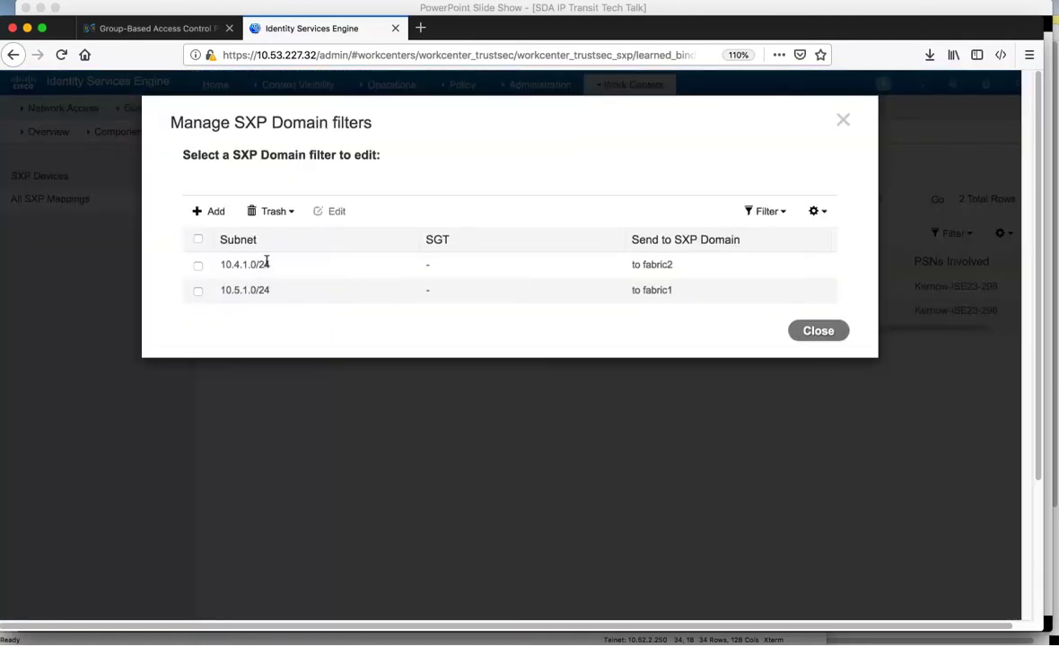
{"action": "left_click_drag", "start_coordinate": [231, 264], "coordinate": [256, 262]}
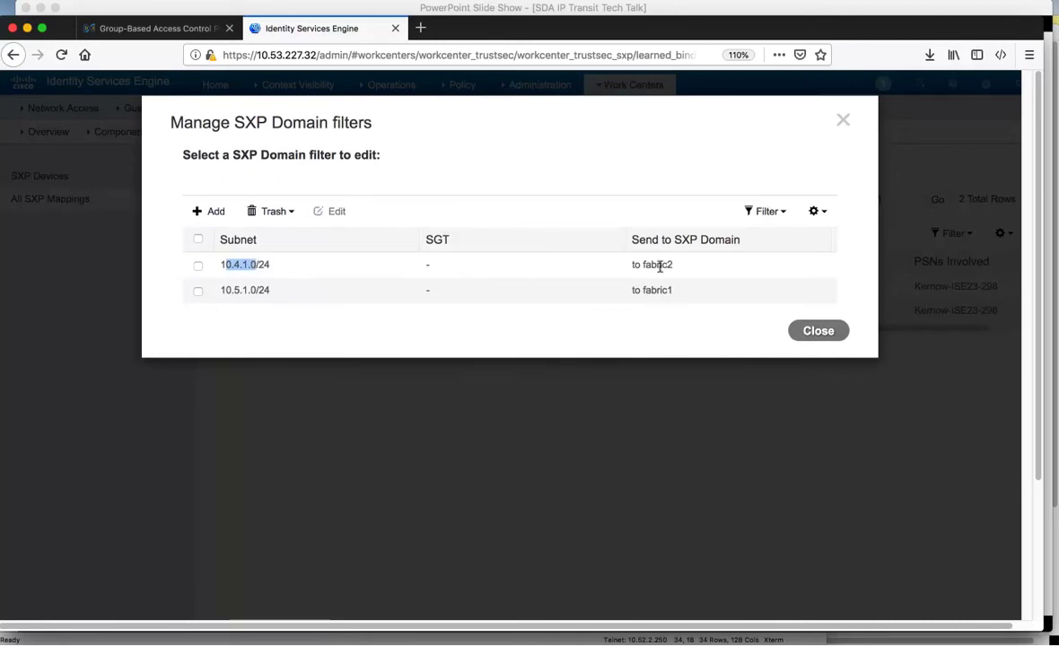
{"action": "left_click_drag", "start_coordinate": [643, 265], "coordinate": [664, 264]}
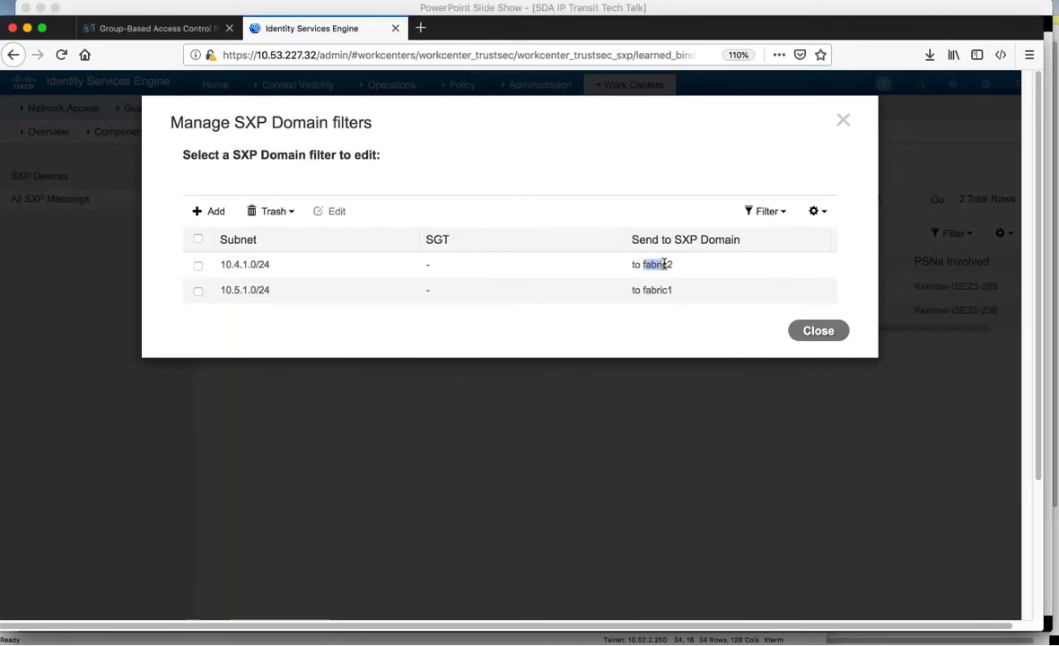
{"action": "left_click", "coordinate": [822, 333]}
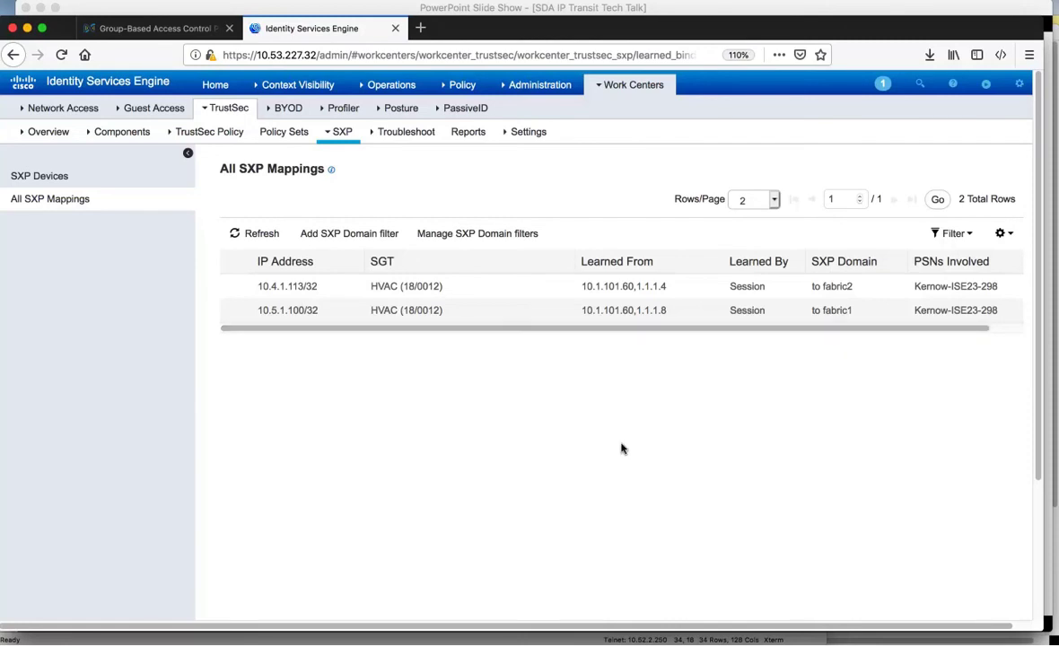
On the ISR4431 border, list BuildingMgmt SXP connections and highlight peer 10.1.101.60 and status On
{"action": "left_click", "coordinate": [54, 640]}
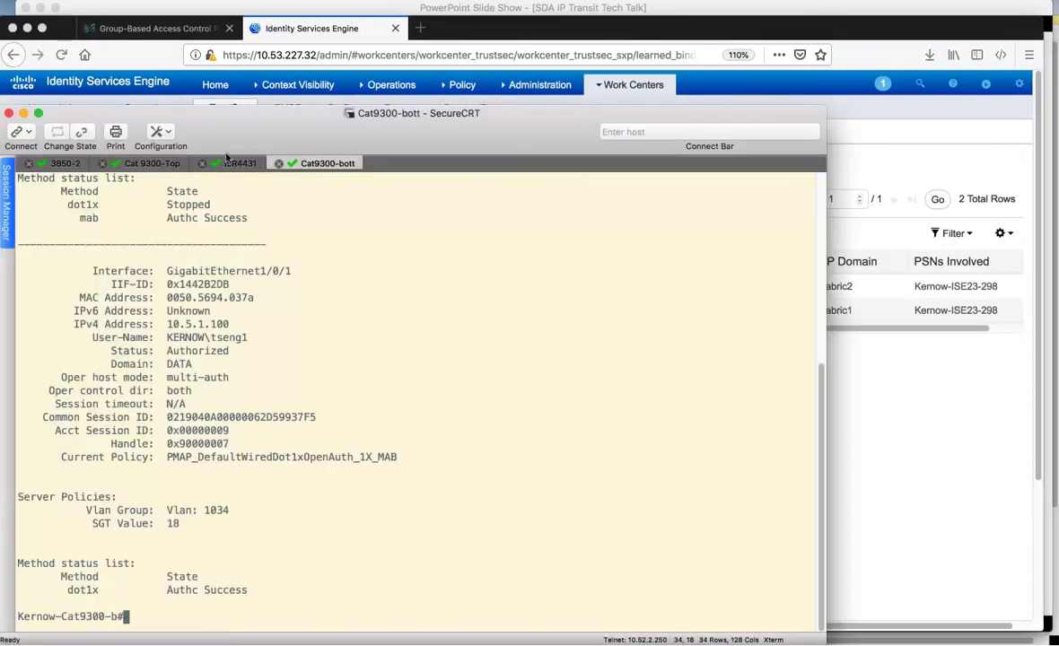
{"action": "left_click", "coordinate": [234, 167]}
{"action": "key", "text": "Return"}
{"action": "key", "text": "Return"}
{"action": "key", "text": "Return"}
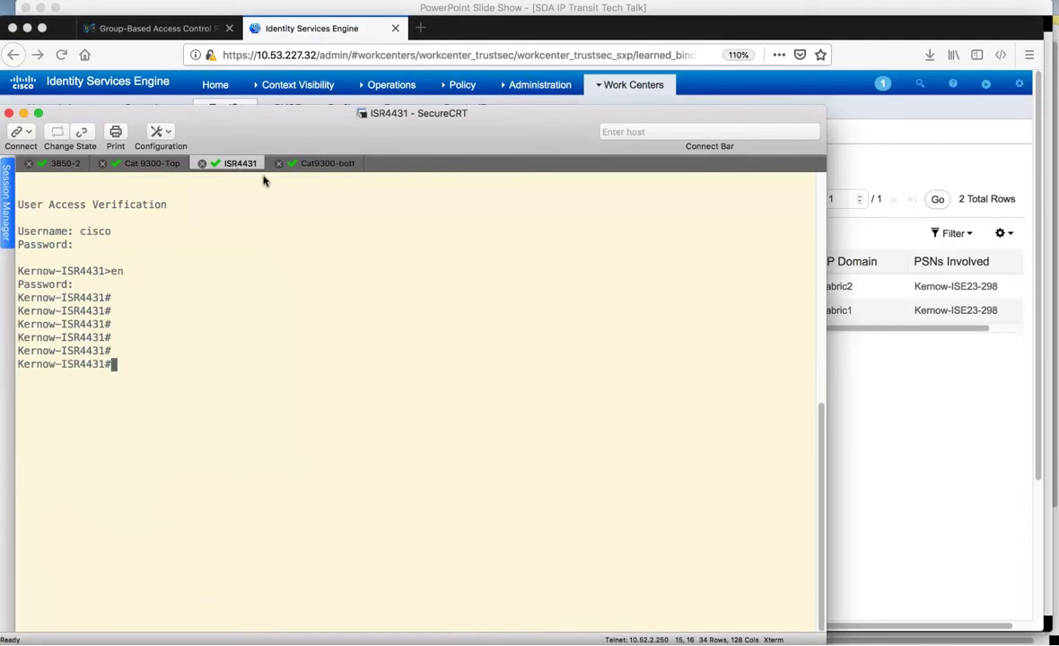
{"action": "type", "text": "show cts s"}
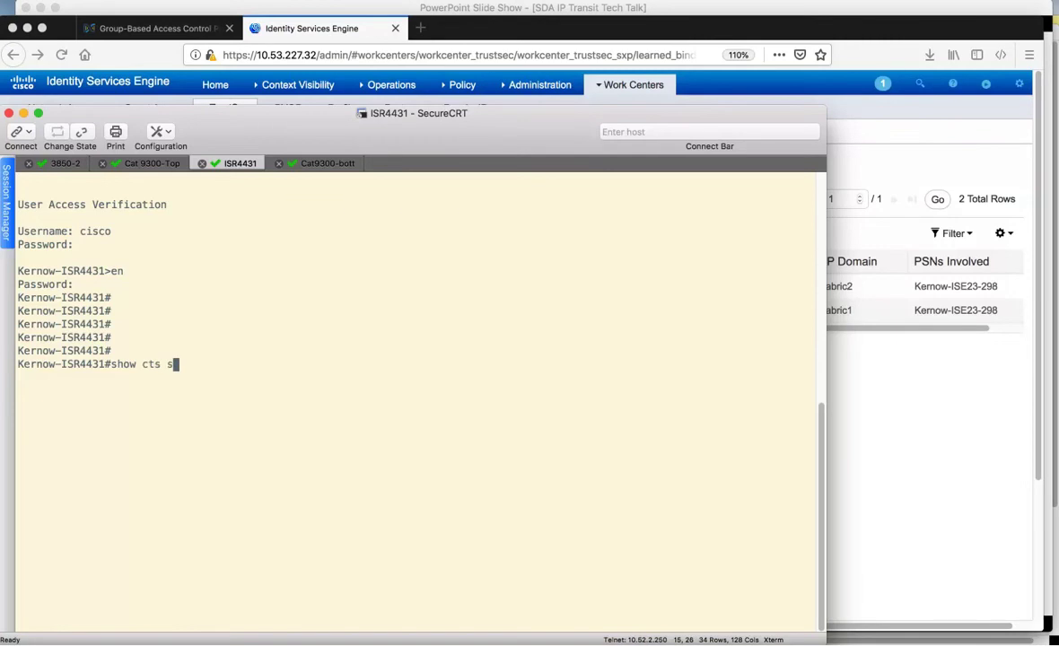
{"action": "type", "text": "xp conn vrf BuildingMgmt"}
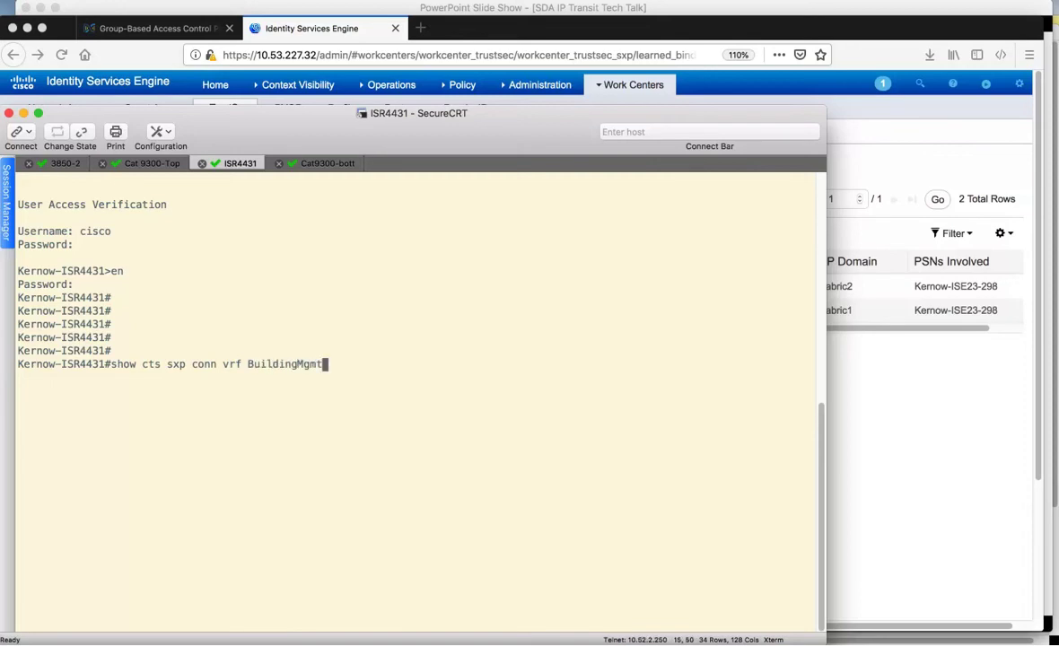
{"action": "type", "text": " brief"}
{"action": "key", "text": "Return"}
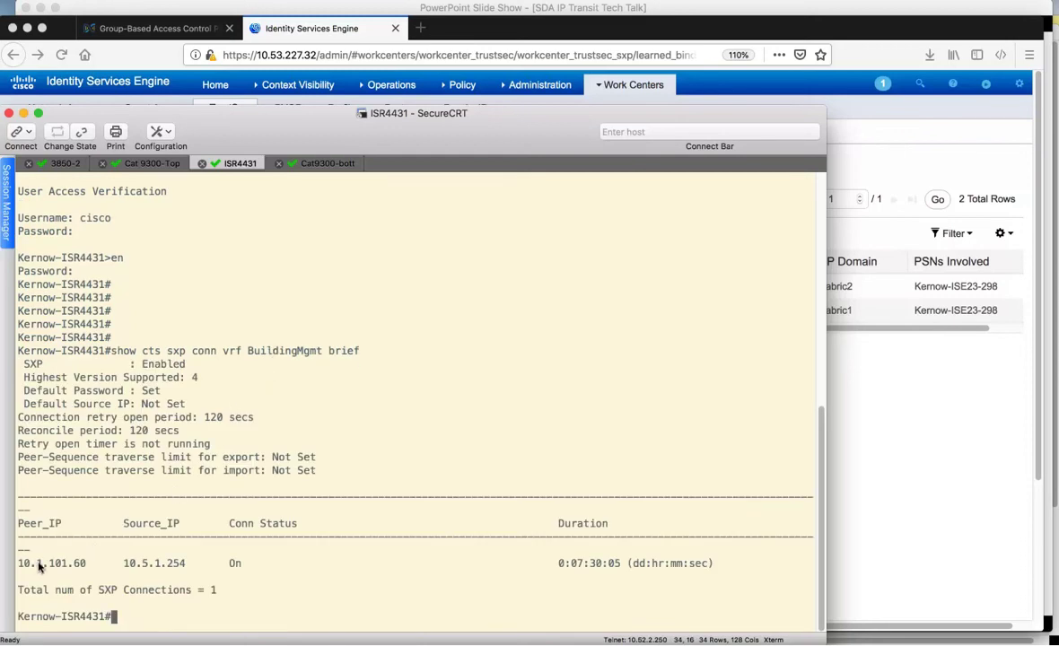
{"action": "left_click_drag", "start_coordinate": [39, 564], "coordinate": [70, 564]}
{"action": "left_click_drag", "start_coordinate": [221, 564], "coordinate": [251, 565]}
Run 'show cts role-based sgt-map vrf BuildingMgmt all' on the ISR4431 border
{"action": "left_click", "coordinate": [275, 570]}
{"action": "key", "text": "Return"}
{"action": "key", "text": "Return"}
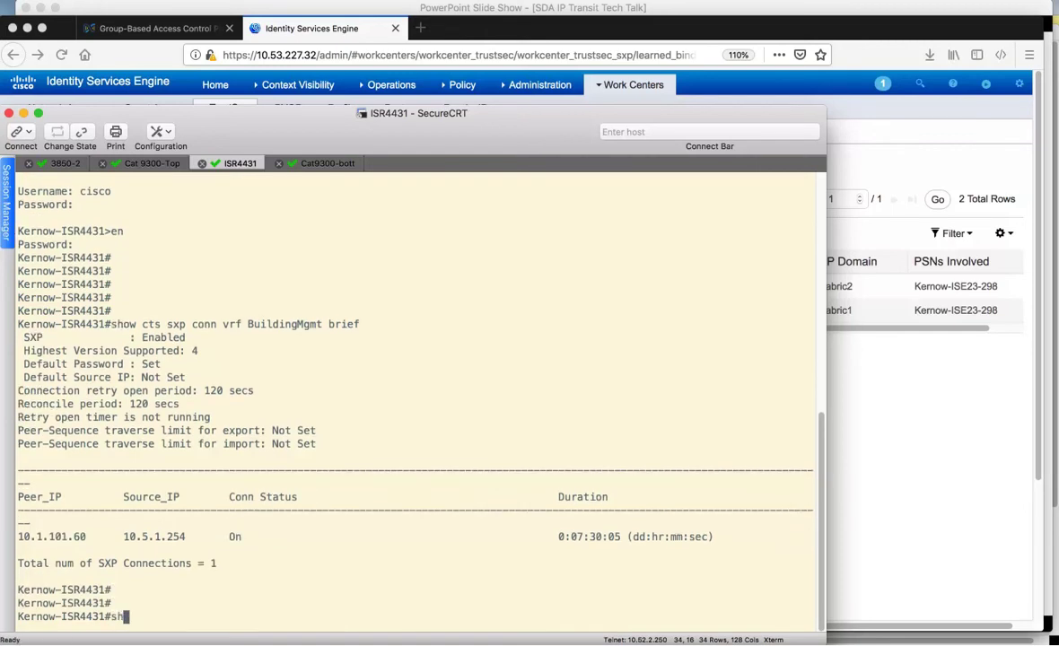
{"action": "type", "text": "show cts role"}
{"action": "key", "text": "Tab"}
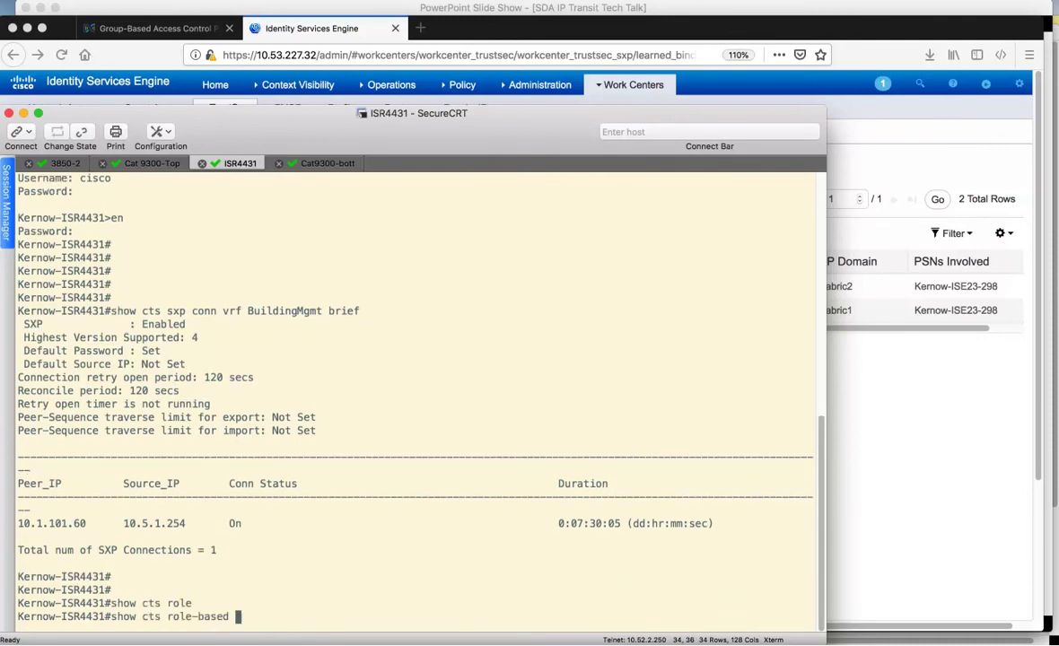
{"action": "type", "text": "sgt"}
{"action": "key", "text": "Tab"}
{"action": "type", "text": "vrf Building"}
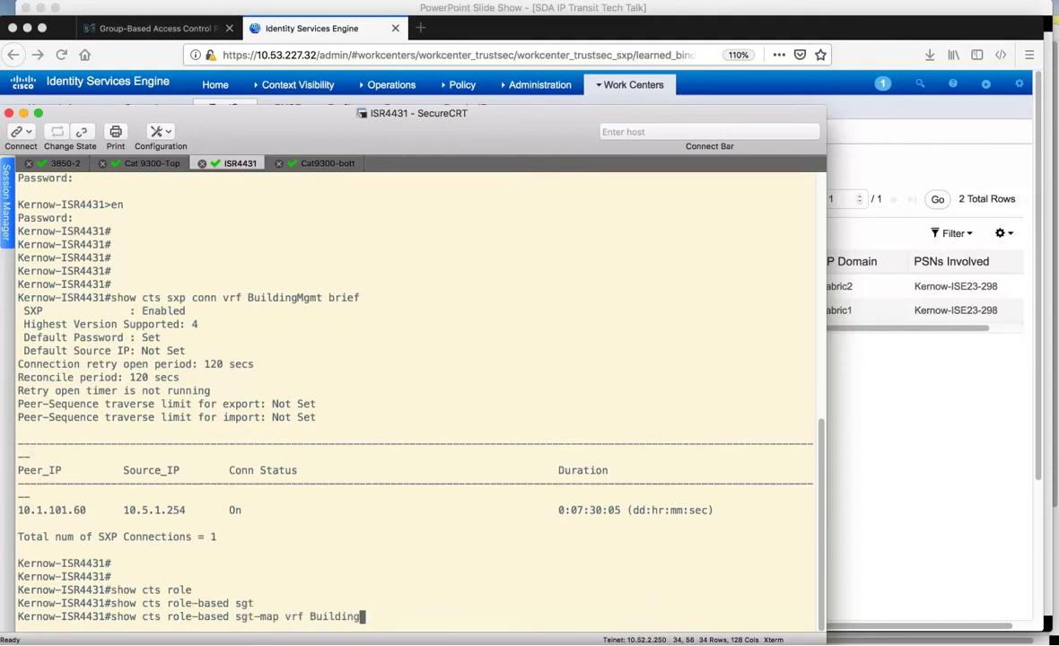
{"action": "type", "text": "Mgmt all"}
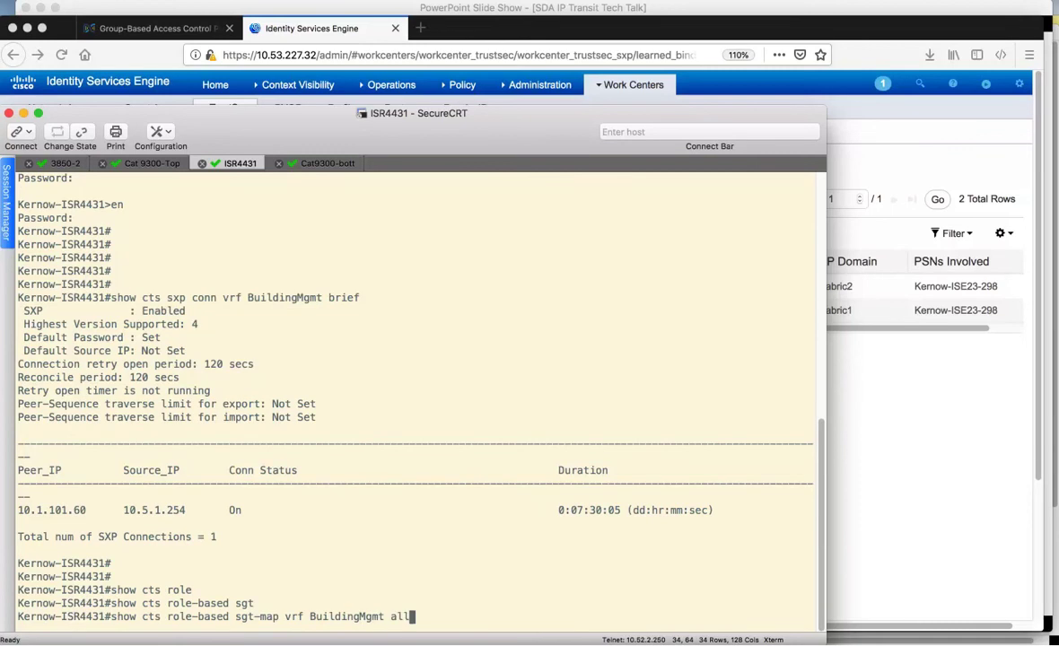
{"action": "key", "text": "Return"}
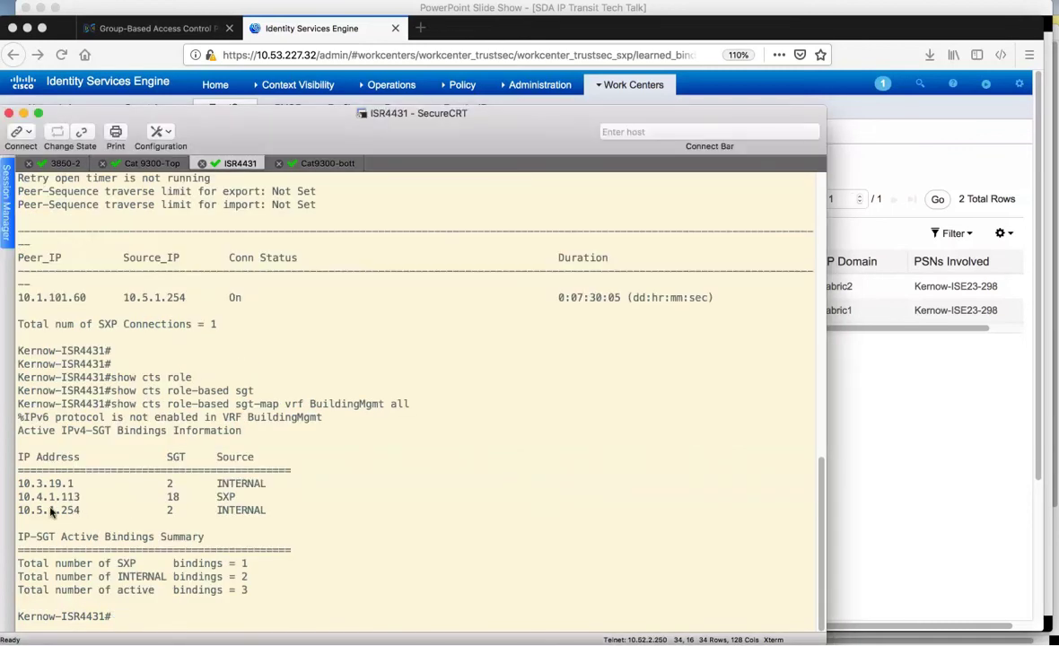
Highlight the 10.4.1.113 binding and its SGT 18 learned via SXP
{"action": "left_click_drag", "start_coordinate": [34, 499], "coordinate": [83, 502]}
{"action": "left_click", "coordinate": [106, 510]}
{"action": "left_click_drag", "start_coordinate": [37, 497], "coordinate": [191, 498]}
{"action": "left_click", "coordinate": [188, 499]}
In DNA Center group-based policies, start a new access policy named HVAC-HVAC
{"action": "left_click", "coordinate": [323, 44]}
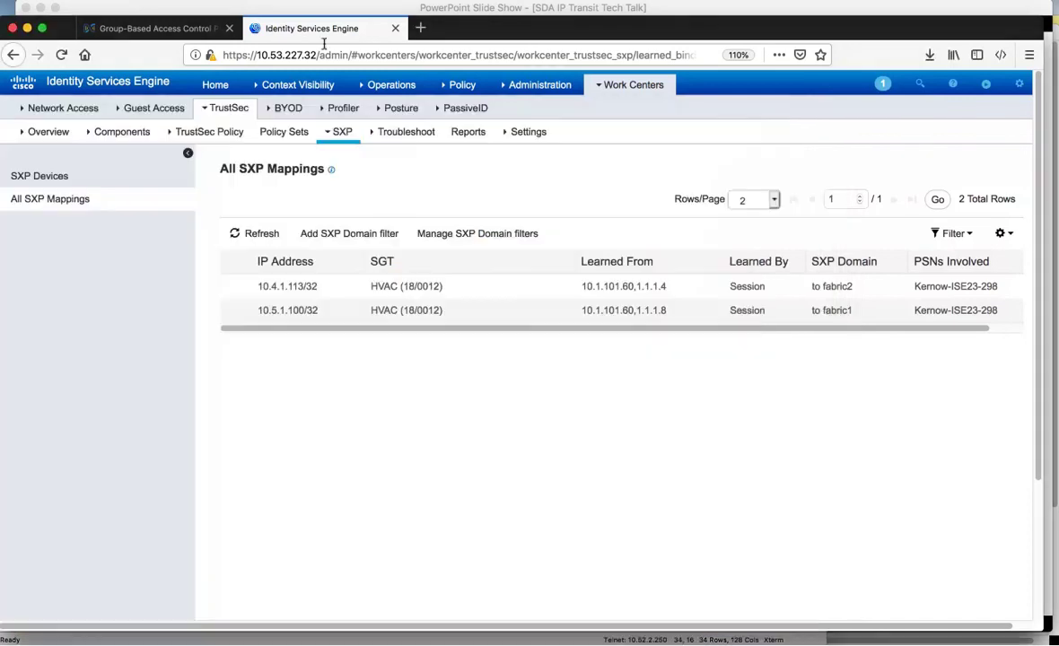
{"action": "left_click", "coordinate": [165, 33]}
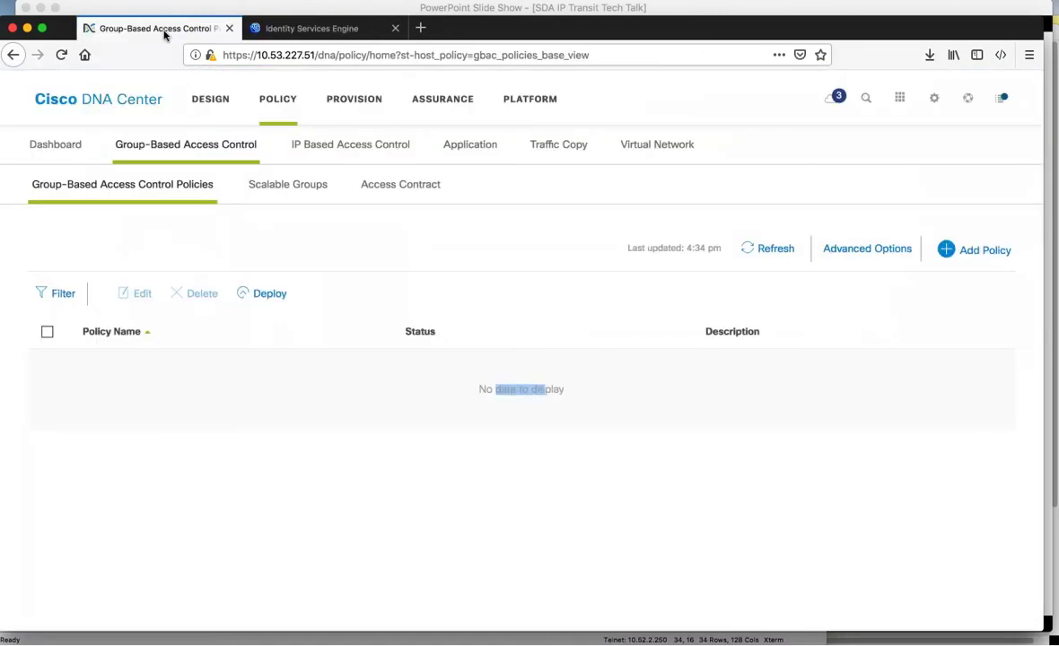
{"action": "left_click", "coordinate": [592, 407]}
{"action": "left_click", "coordinate": [985, 251]}
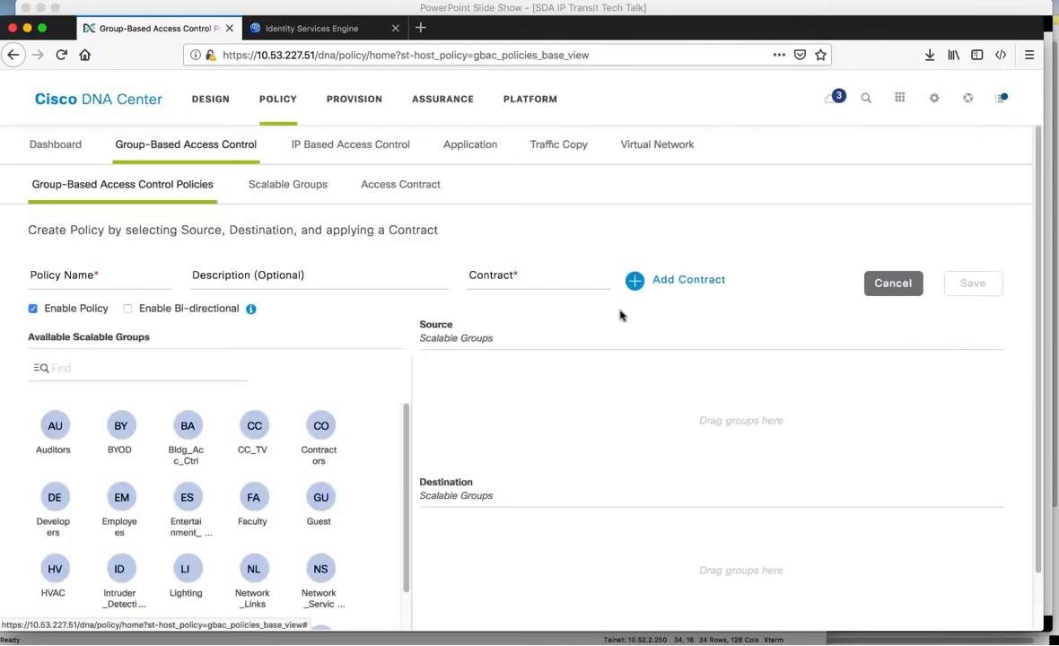
{"action": "left_click", "coordinate": [74, 277]}
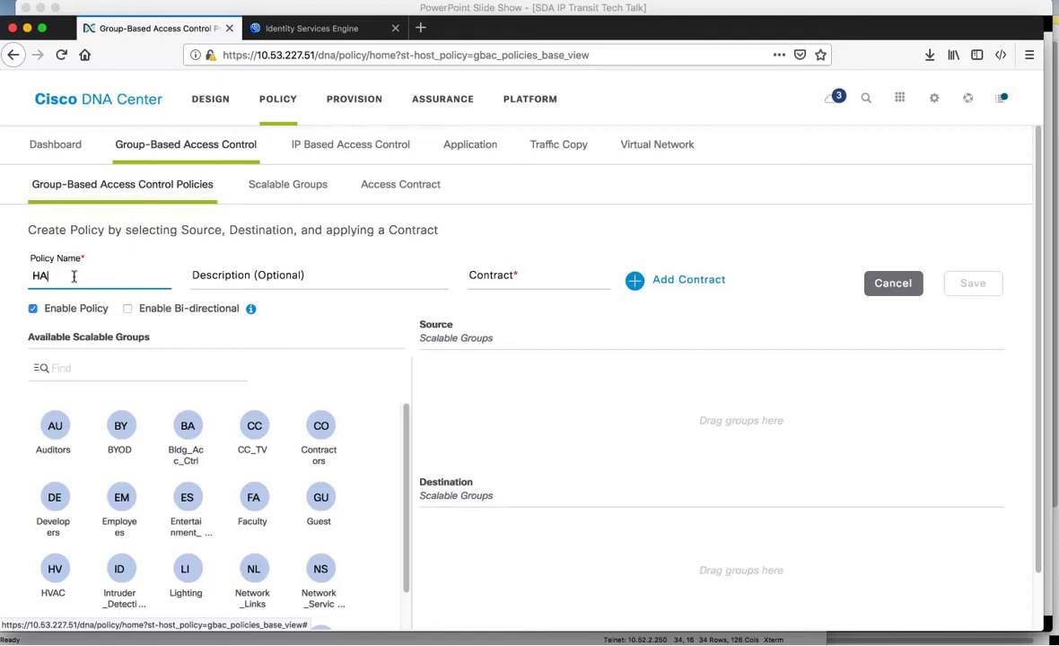
{"action": "type", "text": "VAC-HVAC"}
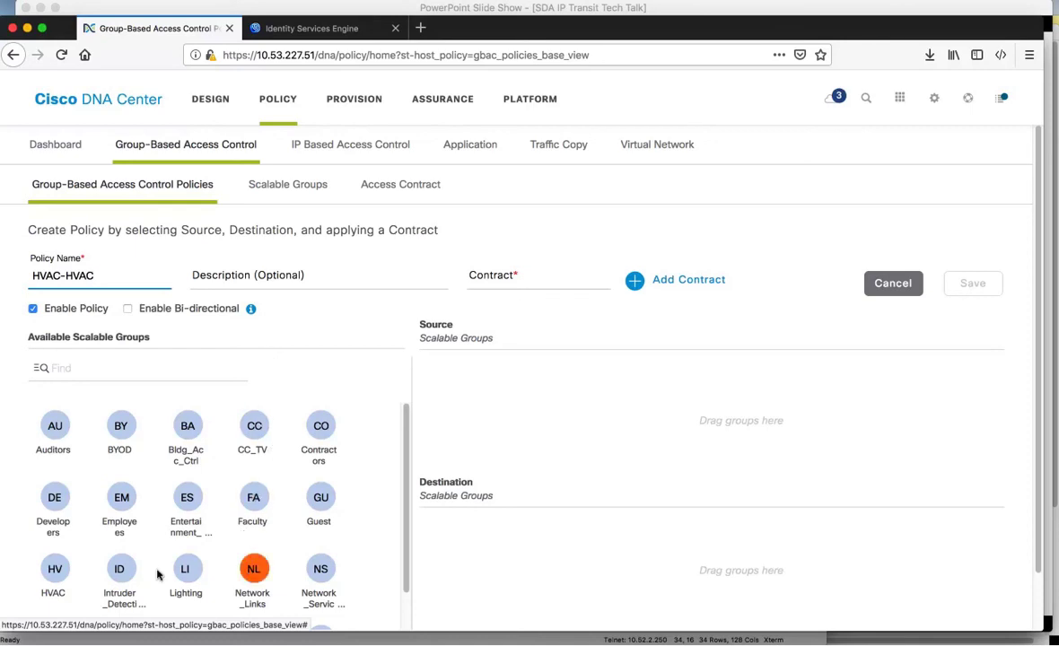
Set HVAC as both source and destination group and apply the deny contract
{"action": "left_click_drag", "start_coordinate": [54, 569], "coordinate": [474, 419]}
{"action": "left_click_drag", "start_coordinate": [54, 568], "coordinate": [462, 562]}
{"action": "left_click", "coordinate": [681, 280]}
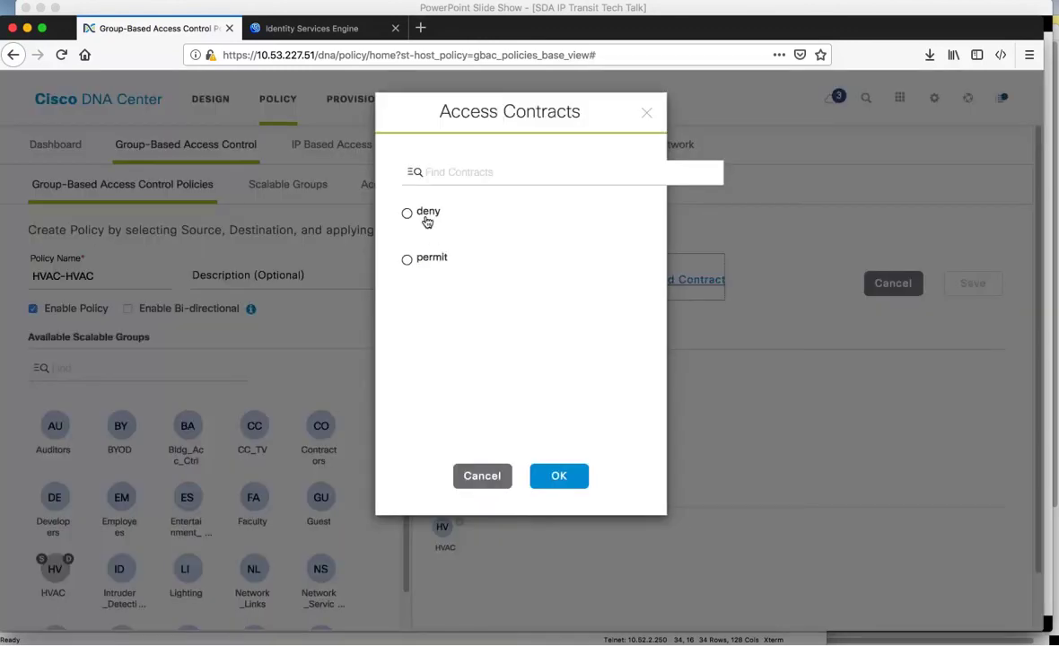
{"action": "left_click", "coordinate": [427, 218]}
{"action": "left_click", "coordinate": [558, 476]}
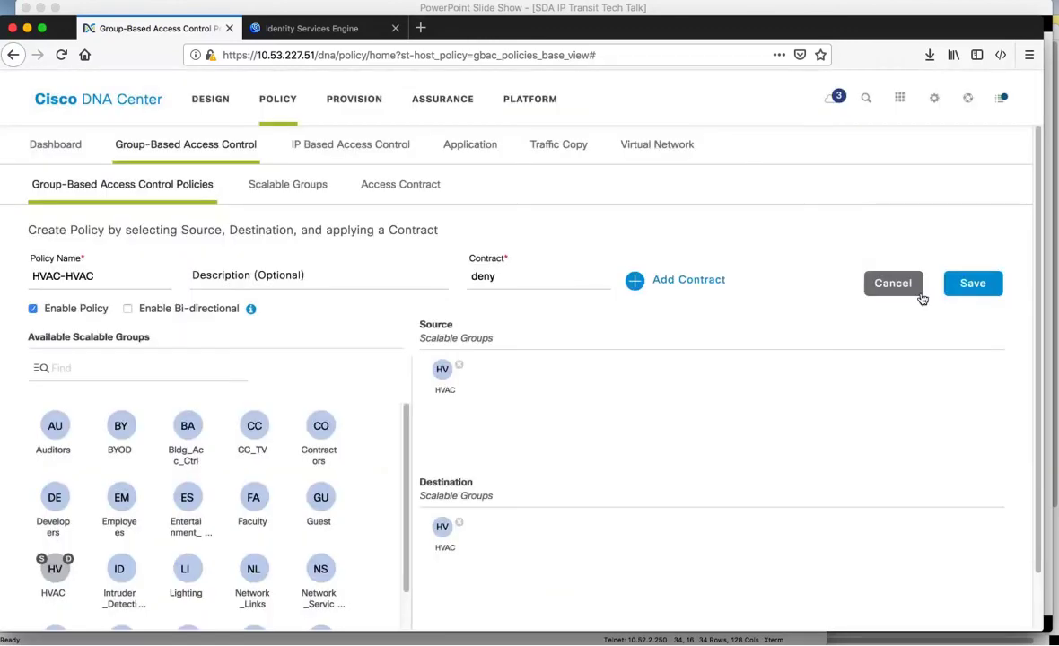
Save the HVAC-HVAC policy and deploy it so it shows DEPLOYED
{"action": "left_click", "coordinate": [966, 283]}
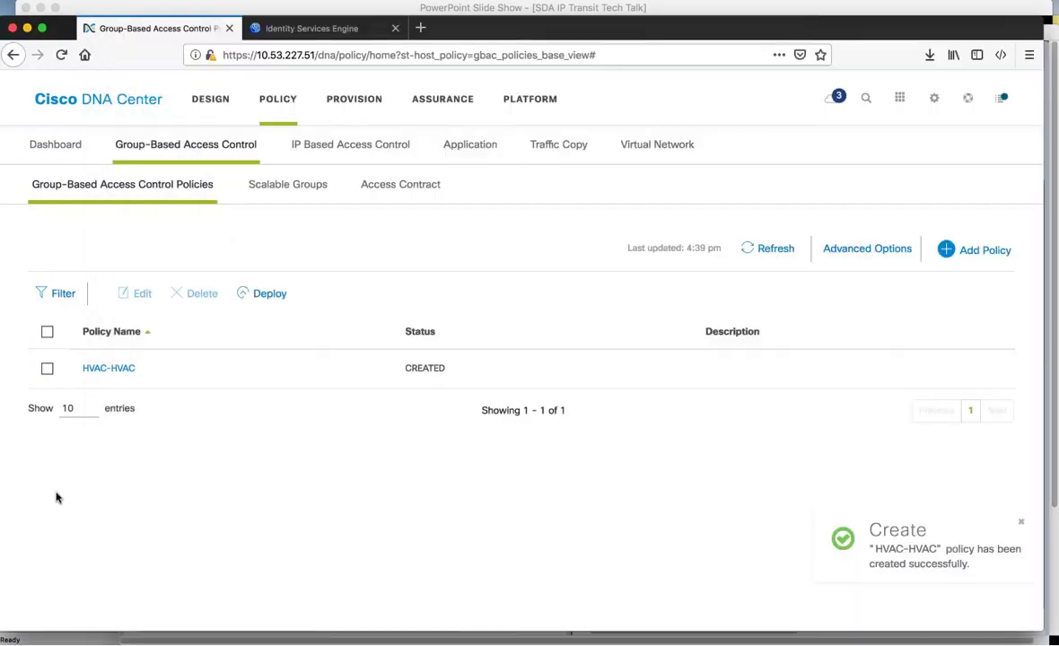
{"action": "left_click", "coordinate": [56, 496]}
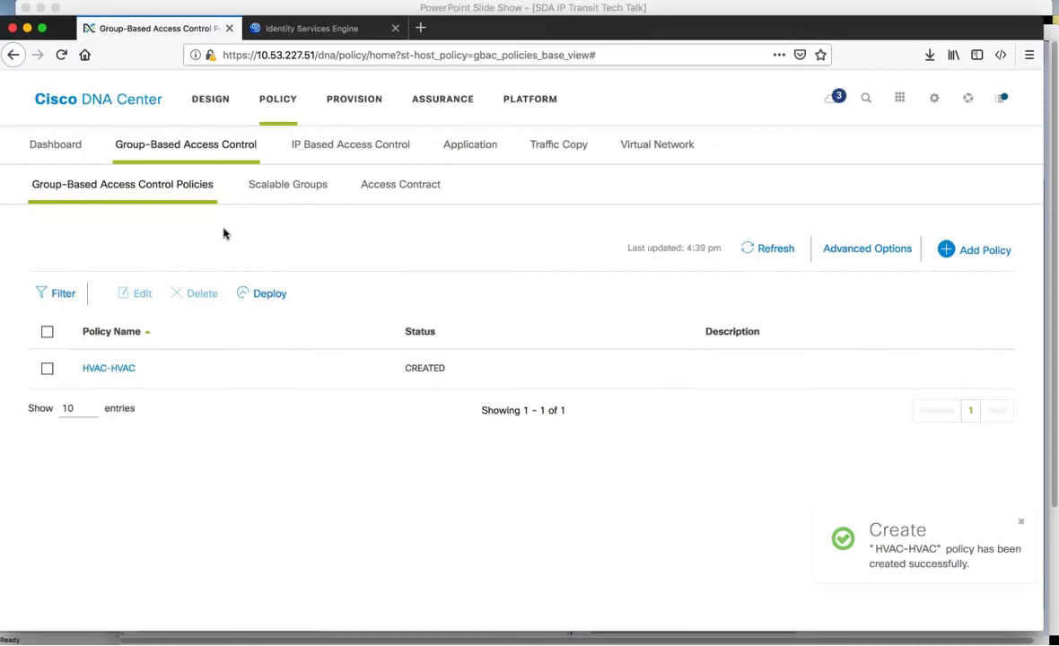
{"action": "left_click", "coordinate": [269, 295]}
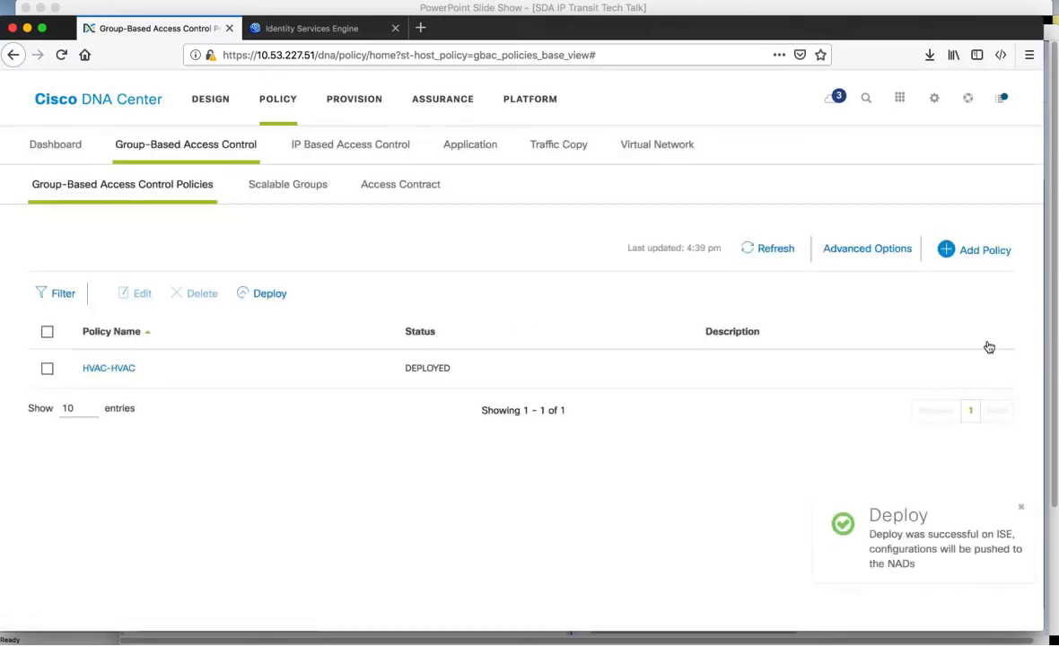
Check that the continuous ping to 10.5.1.100 is timing out, then return to the ISR4431 terminal session
{"action": "left_click", "coordinate": [1052, 356]}
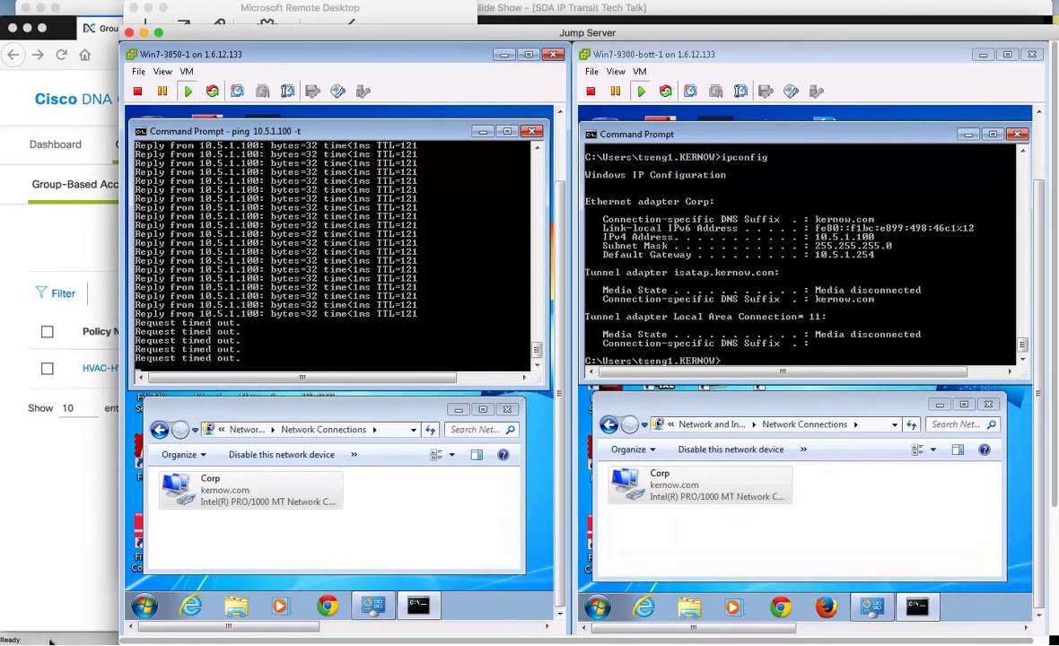
{"action": "left_click", "coordinate": [50, 641]}
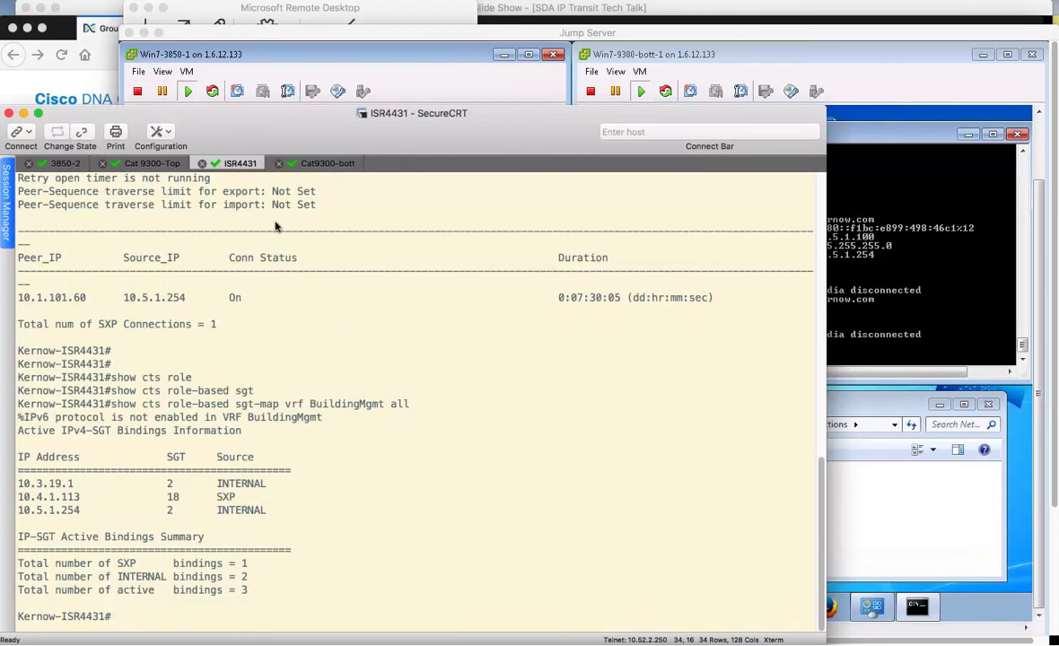
On Cat9300-bott, show CTS role-based permissions and confirm the 18:HVAC to 18:HVAC deny-01 entry
{"action": "left_click", "coordinate": [327, 166]}
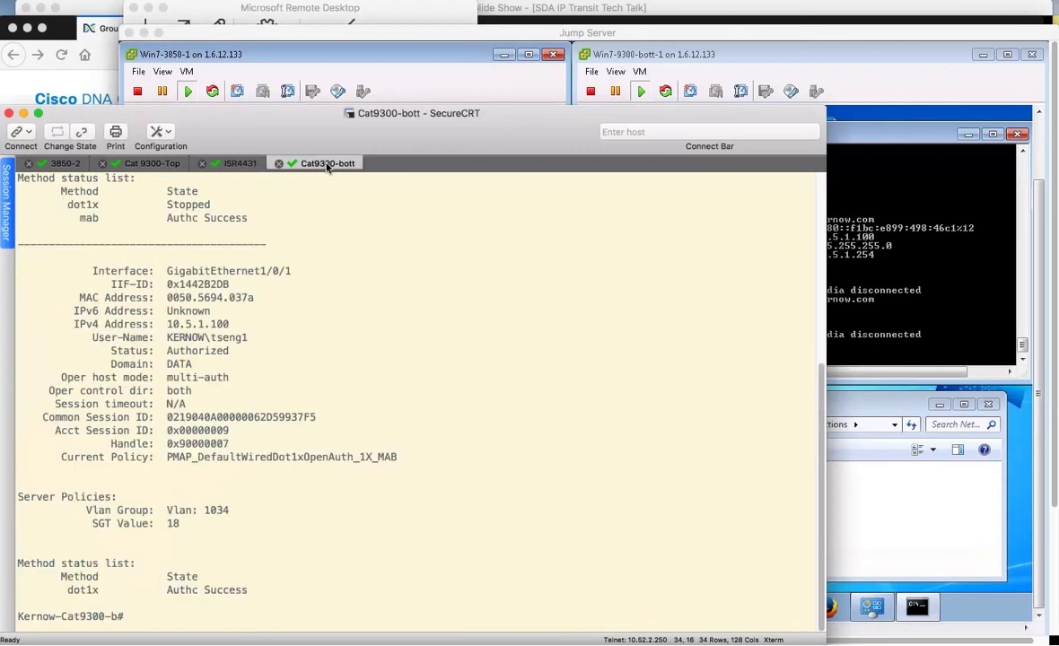
{"action": "key", "text": "Return"}
{"action": "key", "text": "Return"}
{"action": "key", "text": "Return"}
{"action": "type", "text": "show "}
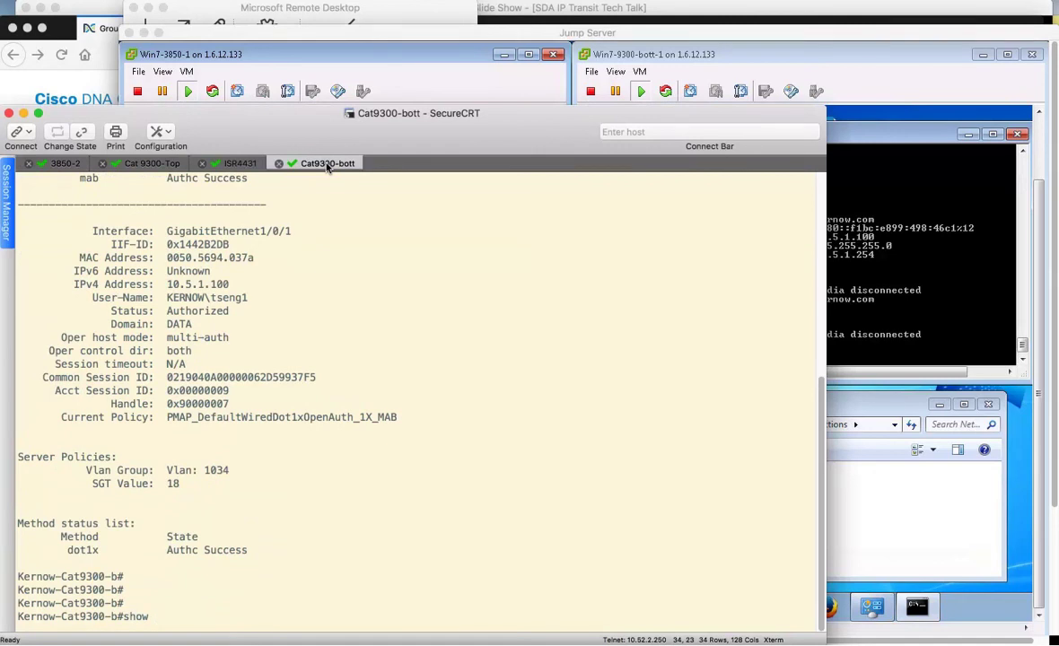
{"action": "type", "text": "cts role"}
{"action": "key", "text": "Tab"}
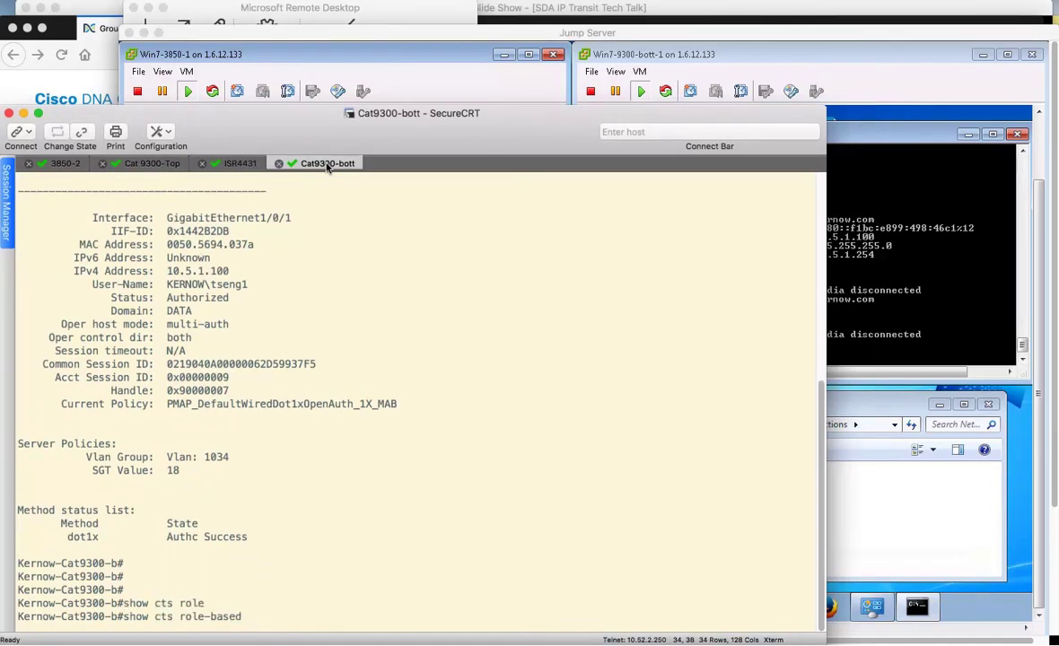
{"action": "type", "text": "perm"}
{"action": "key", "text": "Tab"}
{"action": "key", "text": "Return"}
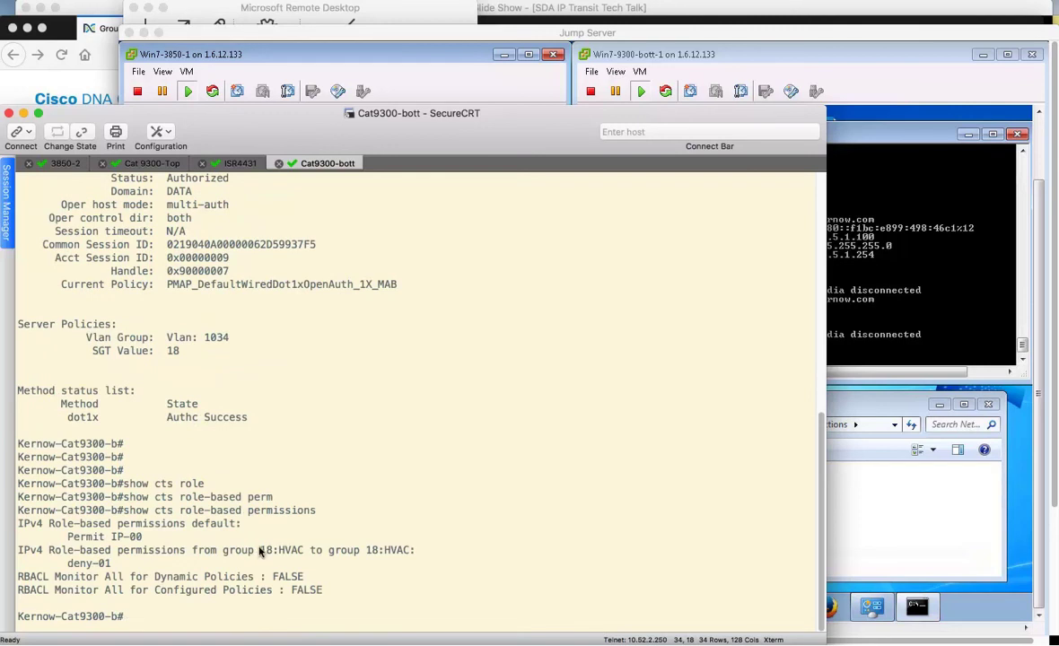
{"action": "left_click_drag", "start_coordinate": [267, 552], "coordinate": [438, 558]}
{"action": "left_click", "coordinate": [126, 562]}
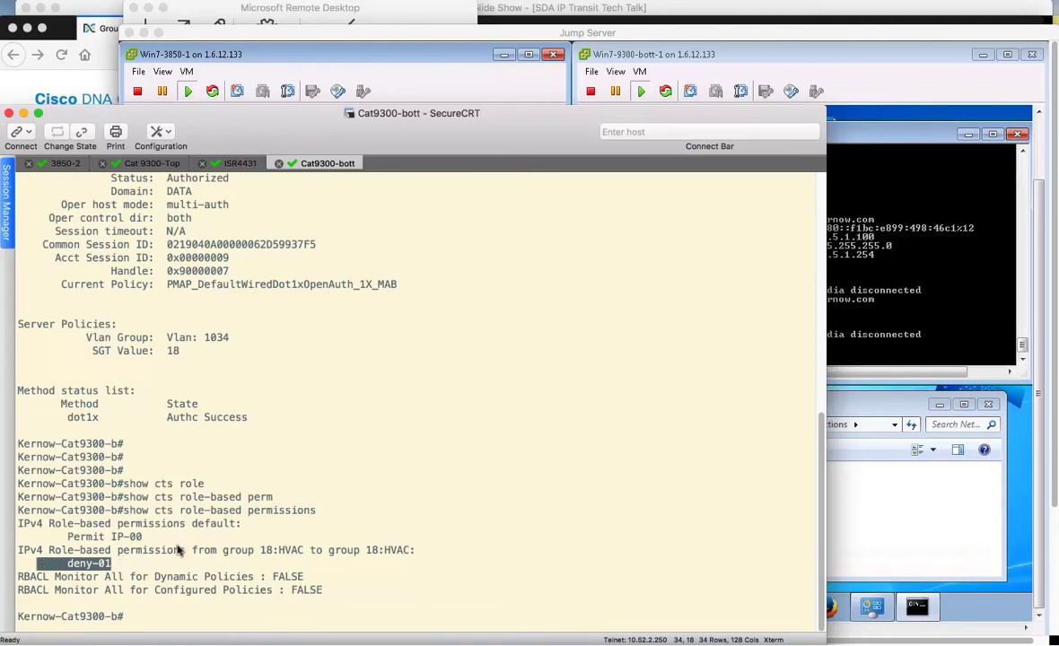
Show CTS role counters, noting an HW-Denied count of 10 for the 18-to-18 row
{"action": "key", "text": "Return"}
{"action": "key", "text": "Return"}
{"action": "key", "text": "Return"}
{"action": "type", "text": "show"}
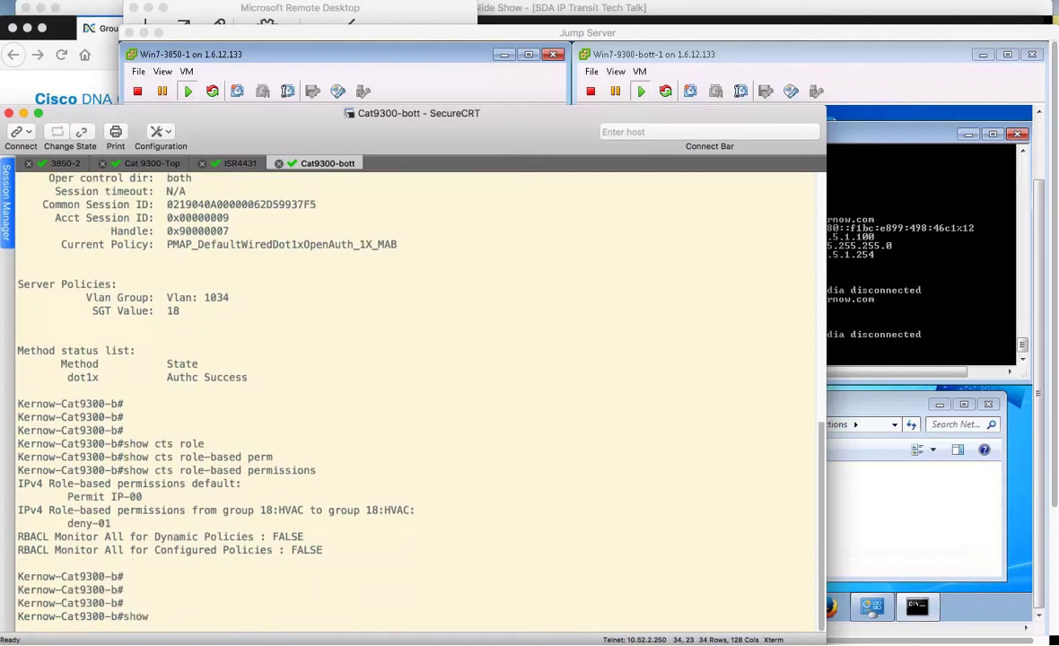
{"action": "type", "text": " cts role cou"}
{"action": "key", "text": "Tab"}
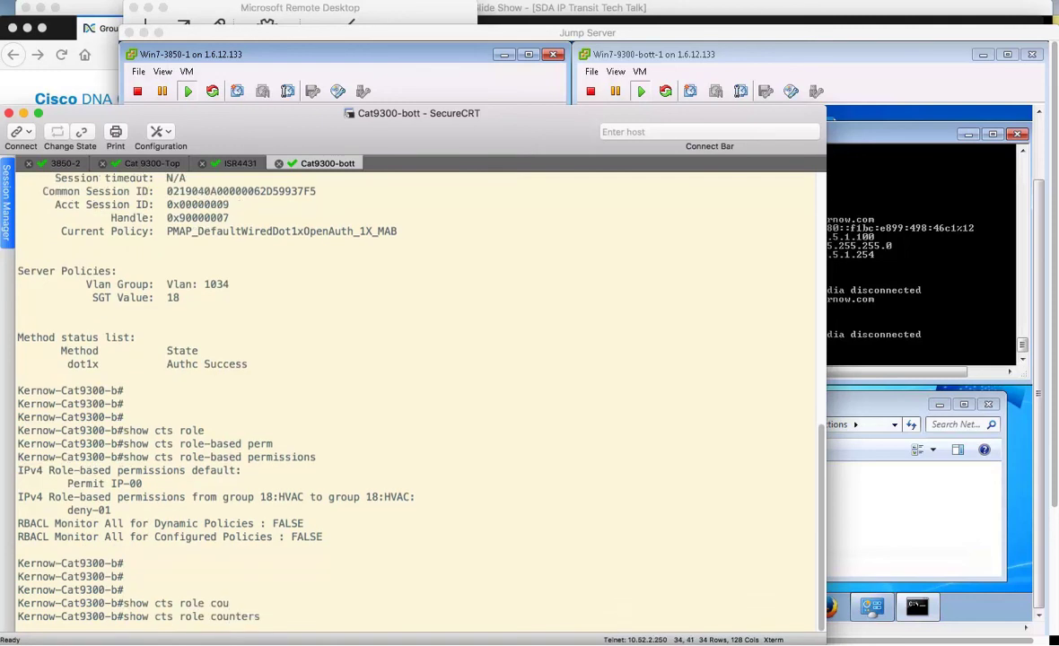
{"action": "key", "text": "Return"}
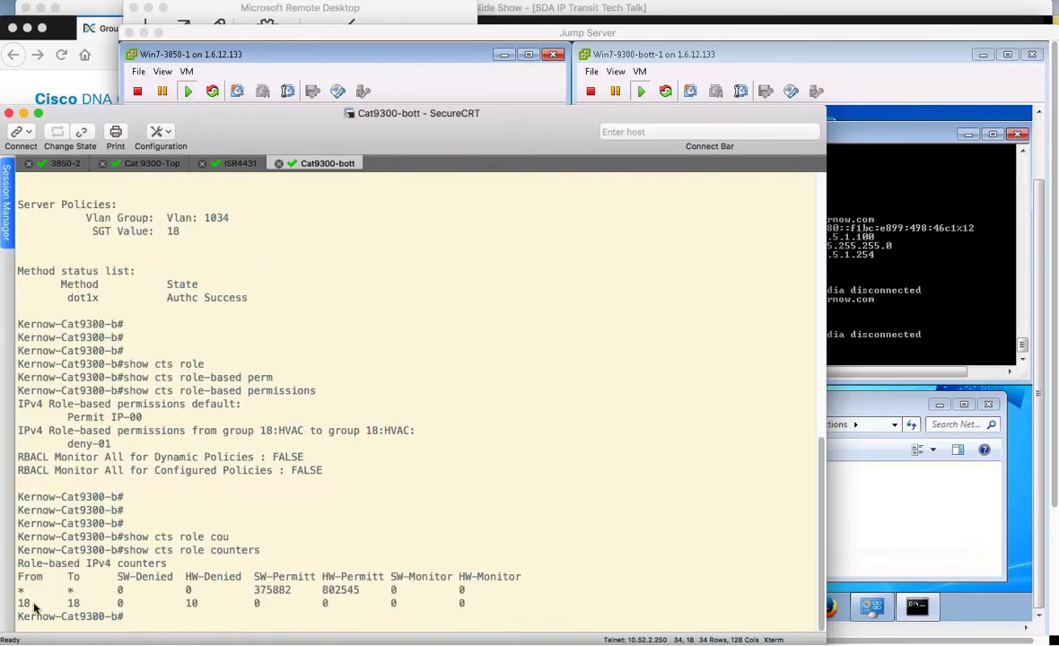
{"action": "left_click_drag", "start_coordinate": [33, 604], "coordinate": [190, 615]}
{"action": "triple_click", "coordinate": [211, 610]}
{"action": "left_click", "coordinate": [210, 608]}
{"action": "double_click", "coordinate": [194, 604]}
{"action": "left_click", "coordinate": [223, 605]}
Rerun the role counters command and confirm HW-Denied has risen to 12
{"action": "key", "text": "Up"}
{"action": "key", "text": "Return"}
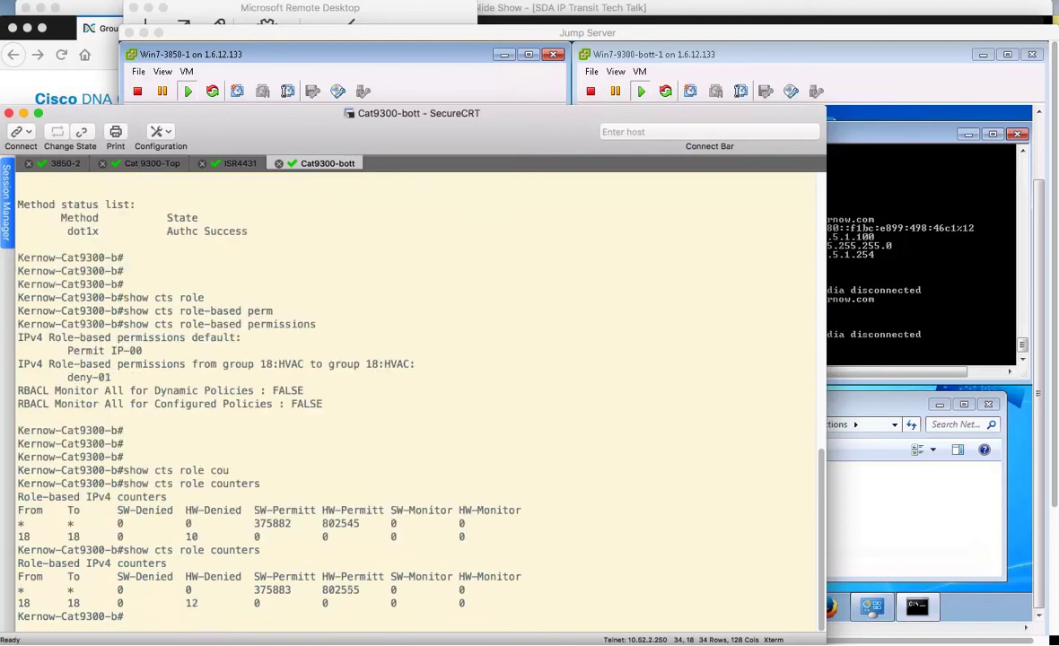
{"action": "left_click_drag", "start_coordinate": [123, 605], "coordinate": [255, 604]}
{"action": "left_click", "coordinate": [701, 35]}
Return to the PowerPoint slide show on the Segmentation within the Fabric diagram
{"action": "left_click", "coordinate": [648, 10]}
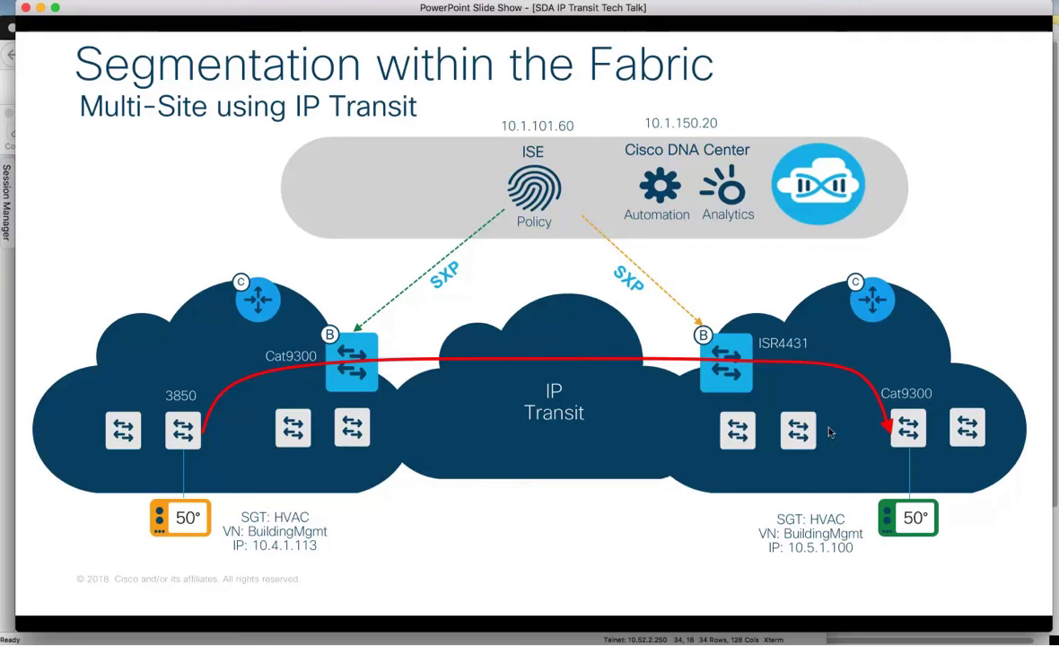